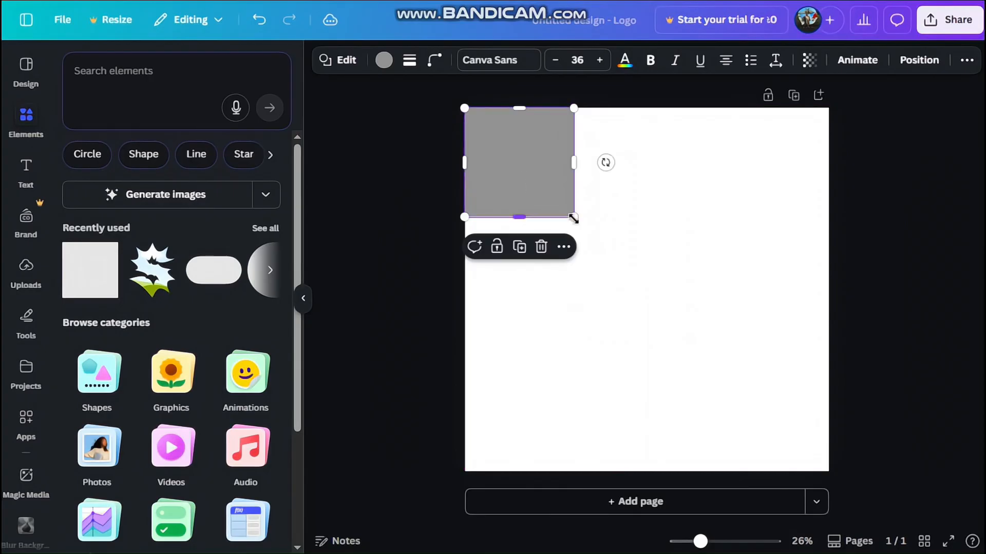
- Enlarge the grey square to fill the whole canvas and apply the default purple-to-green gradient to it
drag(574, 217, 829, 471)
click(384, 61)
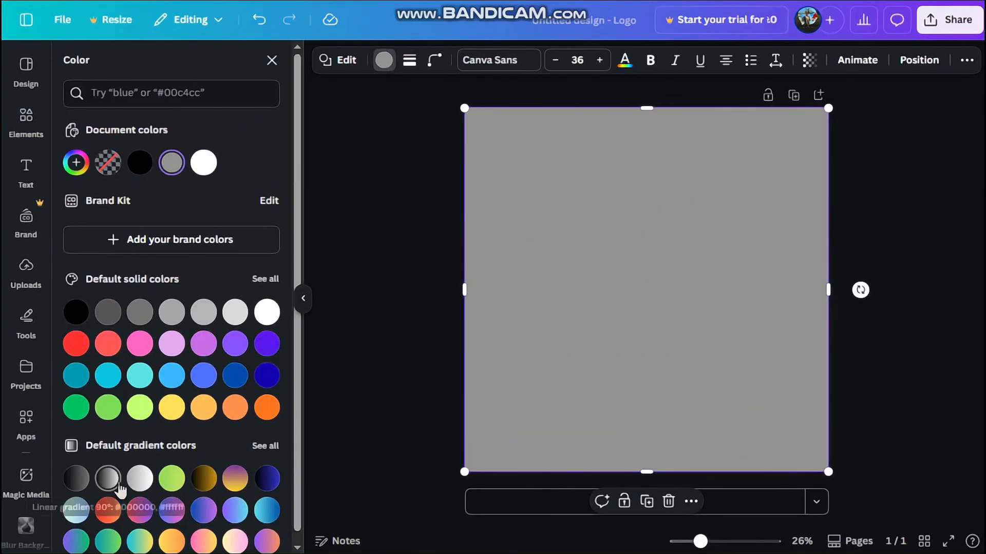
scroll(77, 513, down, 1)
click(76, 531)
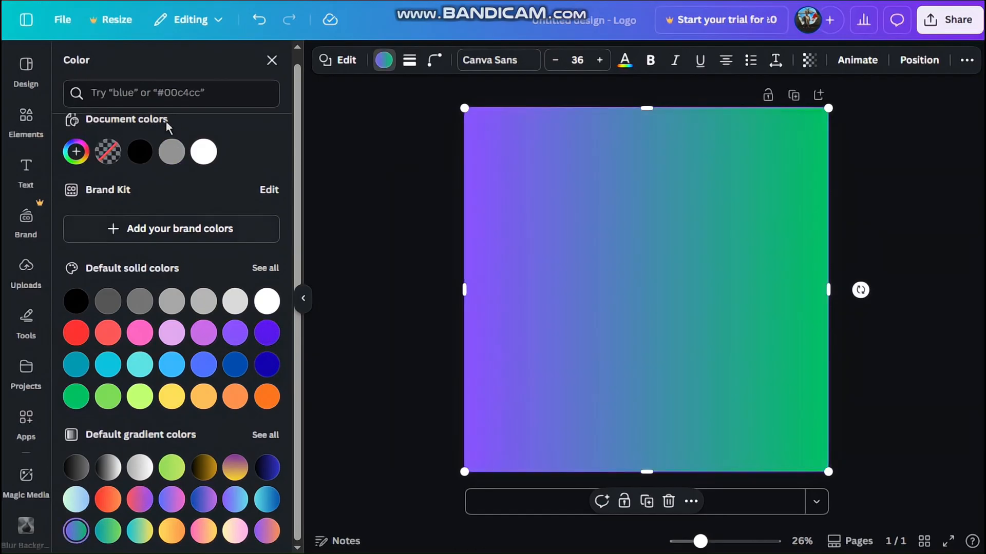
- Extend the square's gradient to five color stops, all green #00BF63, with the purple stop removed
click(76, 152)
click(156, 255)
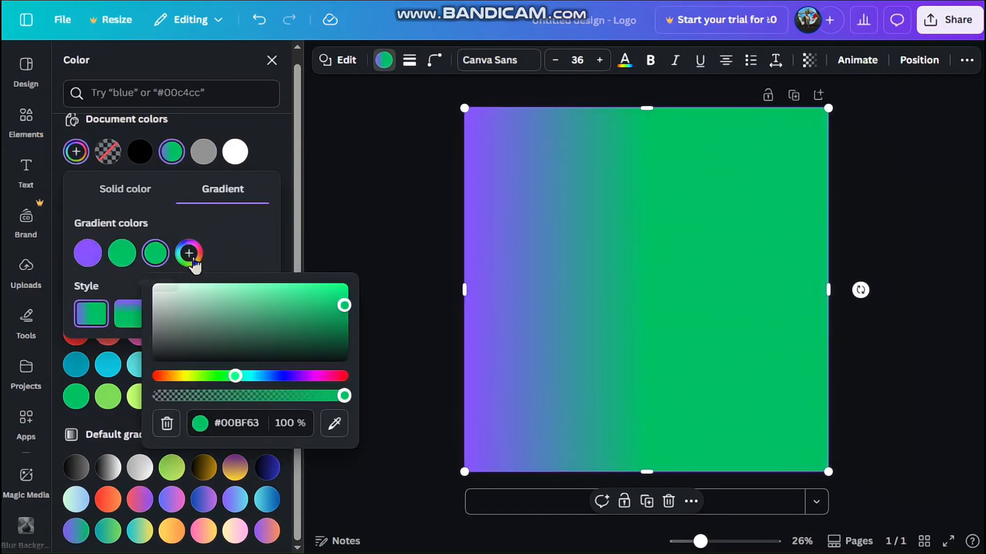
click(192, 260)
click(100, 243)
click(190, 257)
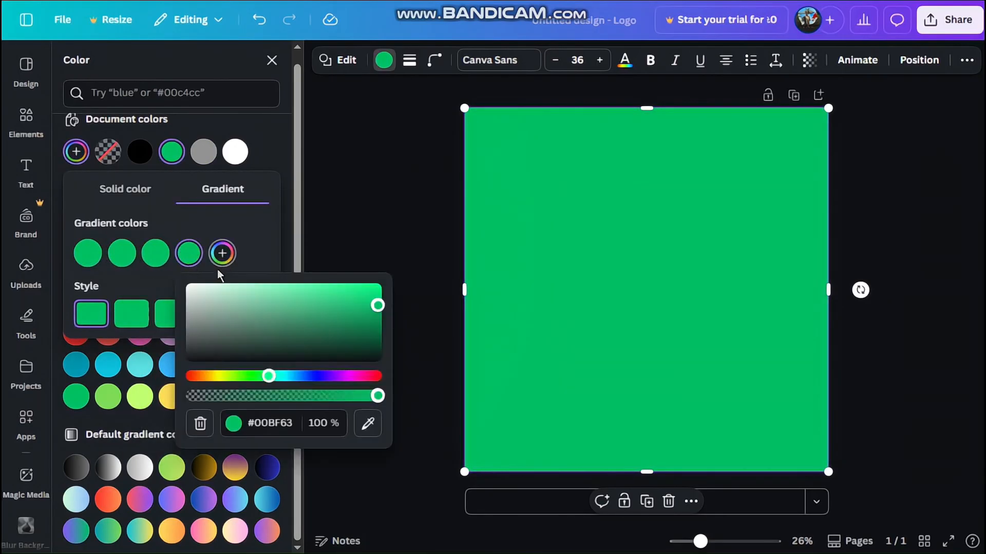
click(223, 256)
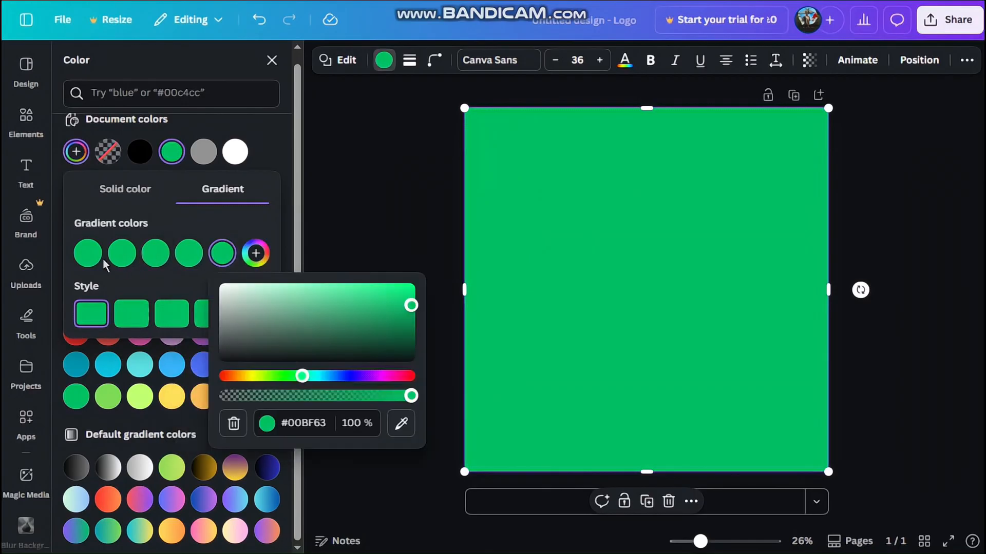
- Set the fifth gradient stop to dark green #045B07 and switch the gradient to the centred radial style
click(221, 262)
click(226, 264)
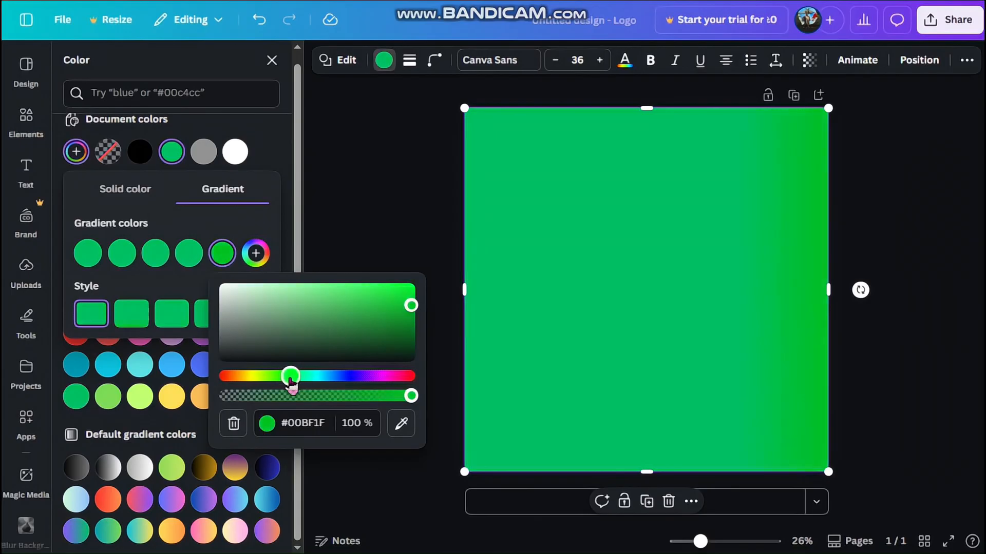
mouse_move(396, 330)
mouse_down()
mouse_move(403, 314)
mouse_move(410, 331)
mouse_up()
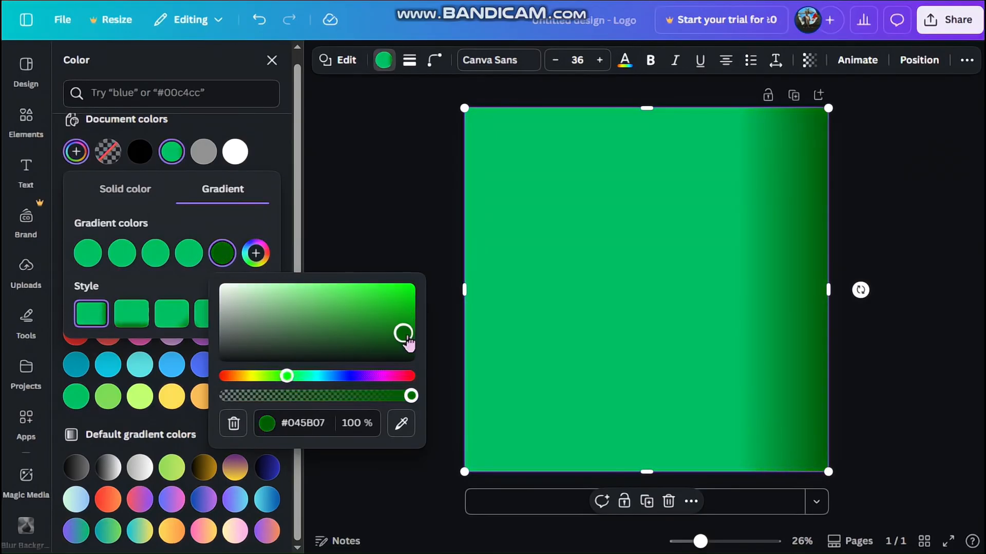
click(180, 289)
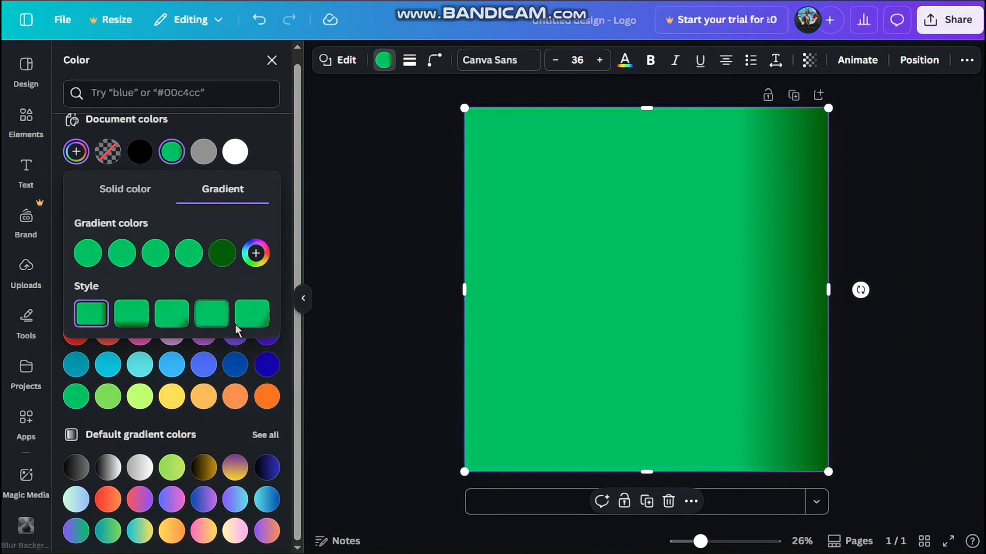
click(212, 323)
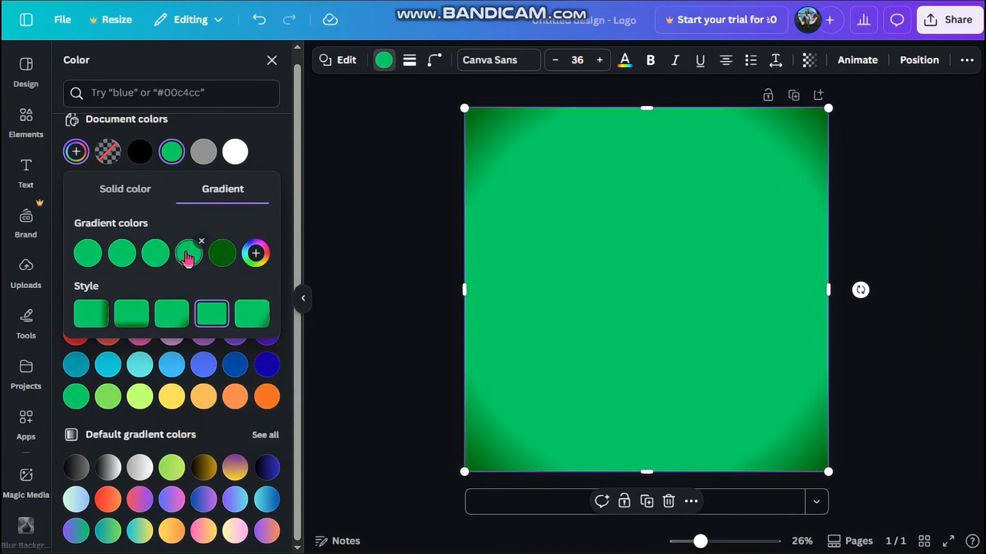
- Set the fourth gradient stop to #0C7D10 and the third to #1A961F, each sampled from the next darker stop and lightened
click(189, 253)
click(367, 423)
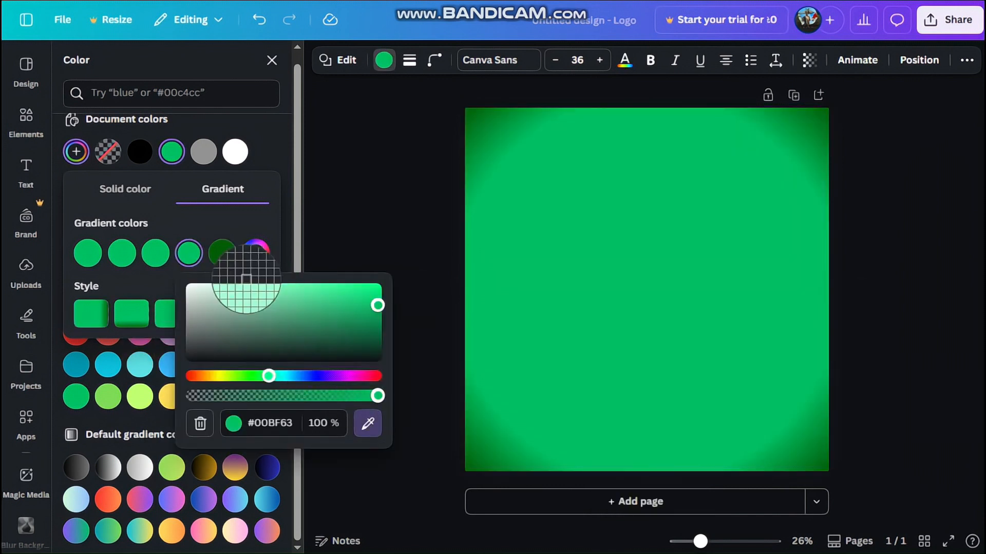
click(222, 255)
drag(370, 340, 359, 325)
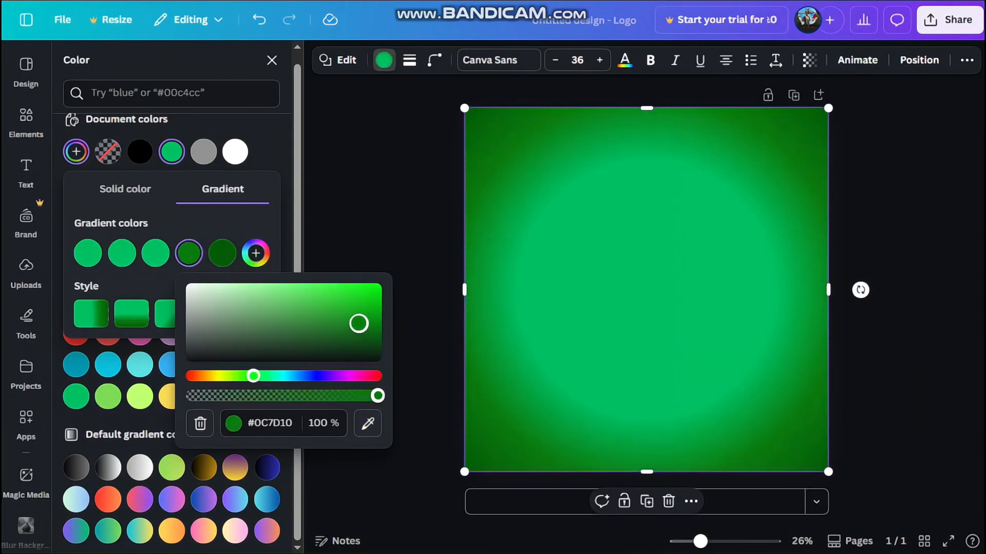
click(156, 255)
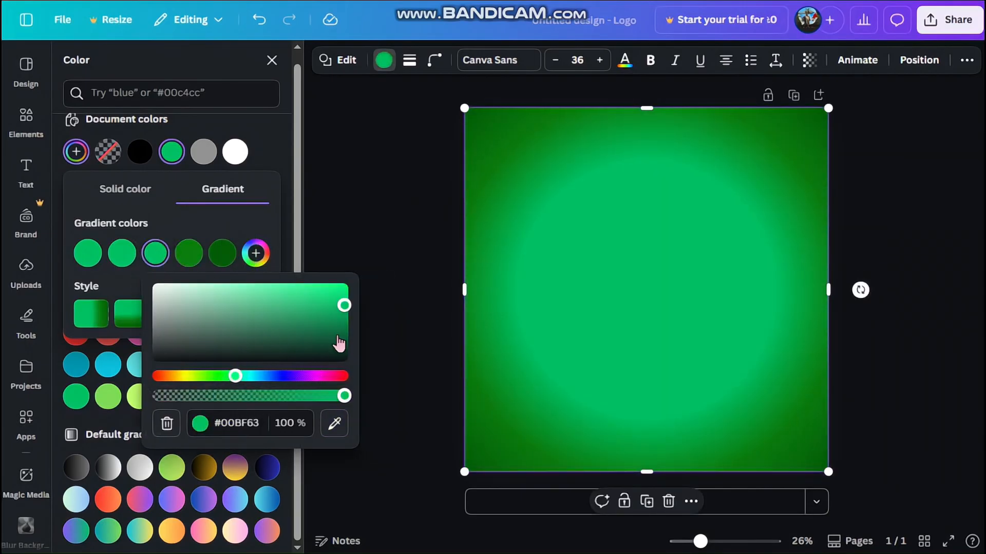
click(336, 425)
click(188, 255)
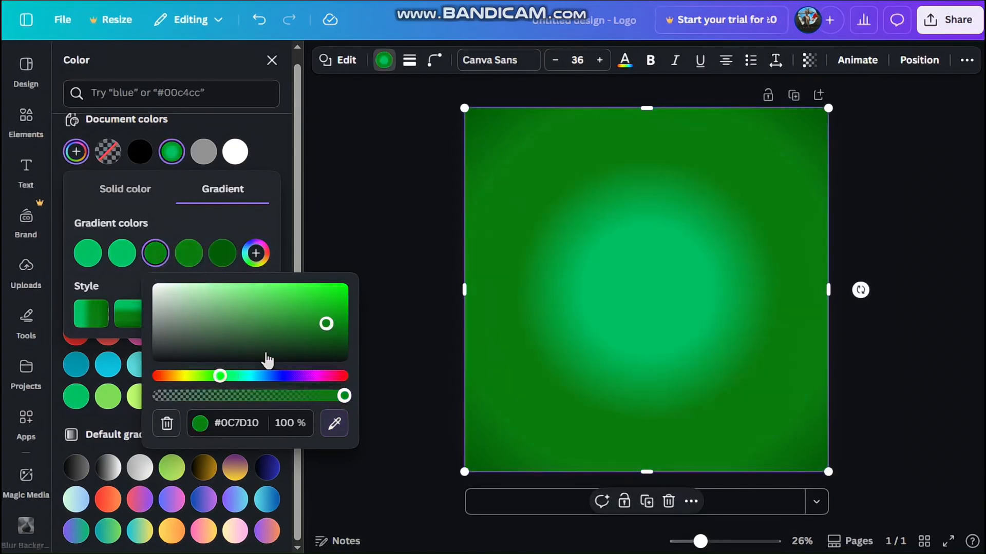
drag(326, 329, 316, 320)
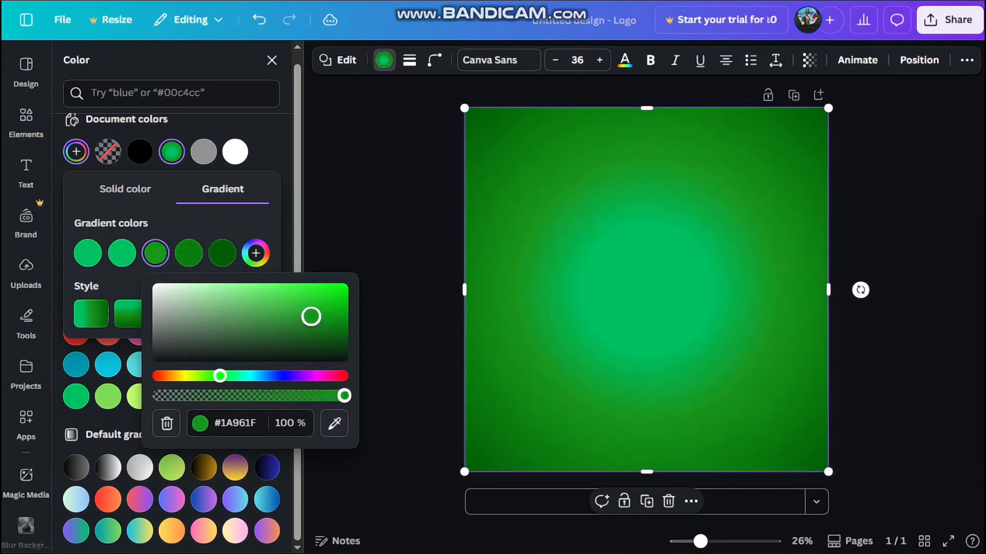
- Set the second gradient stop to #2CBD31 and the first to #49E34E, each sampled from the next darker stop and lightened
click(128, 260)
click(301, 423)
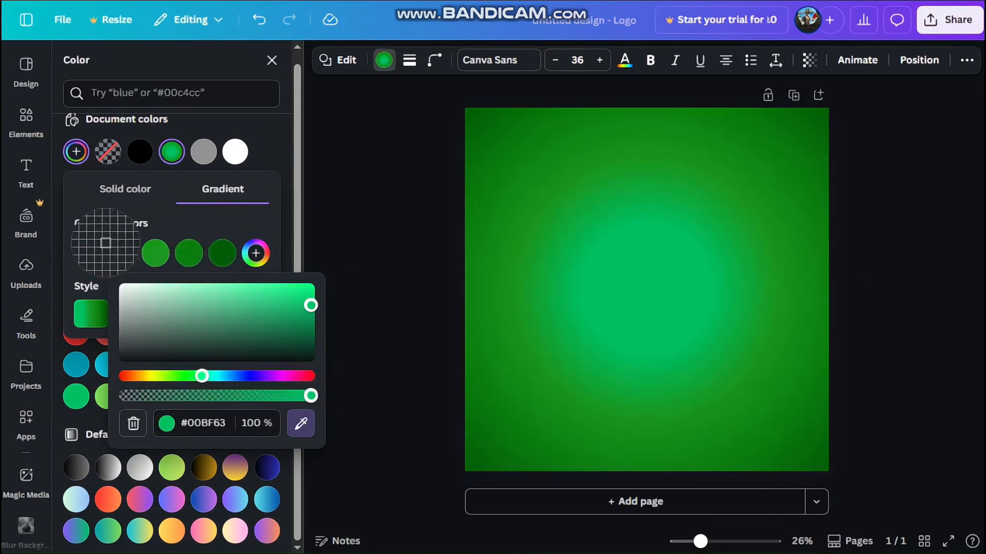
click(147, 256)
drag(277, 319, 266, 304)
click(87, 253)
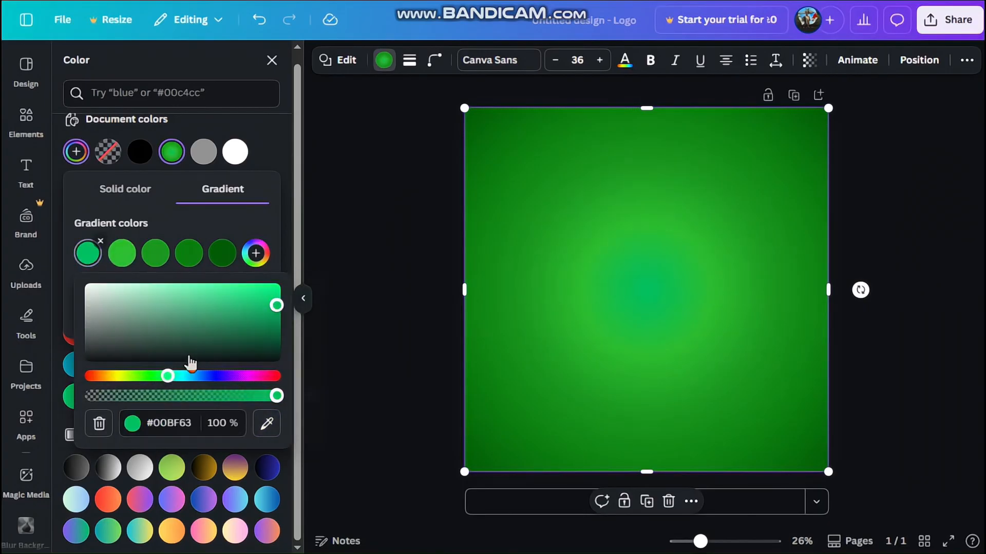
click(267, 424)
click(123, 254)
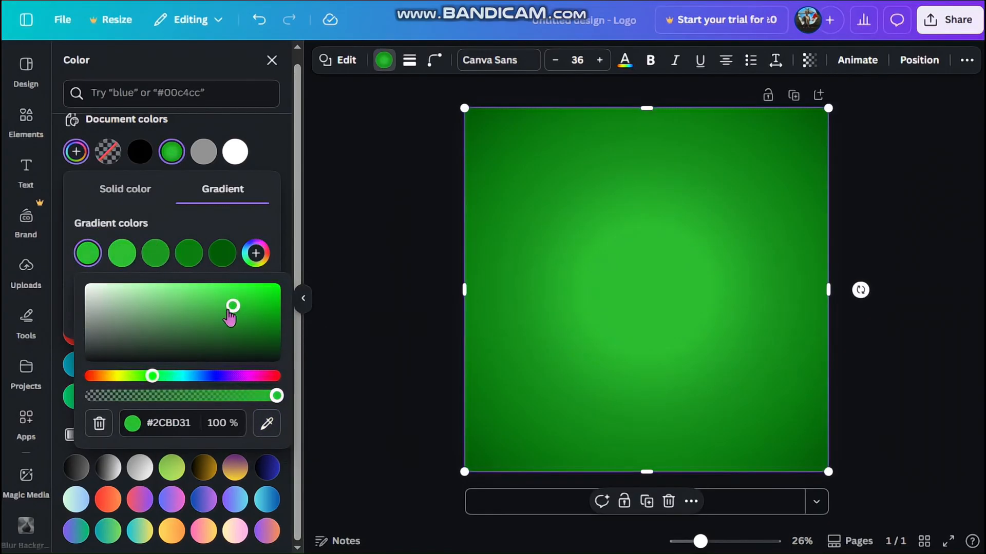
drag(230, 314, 218, 296)
click(376, 235)
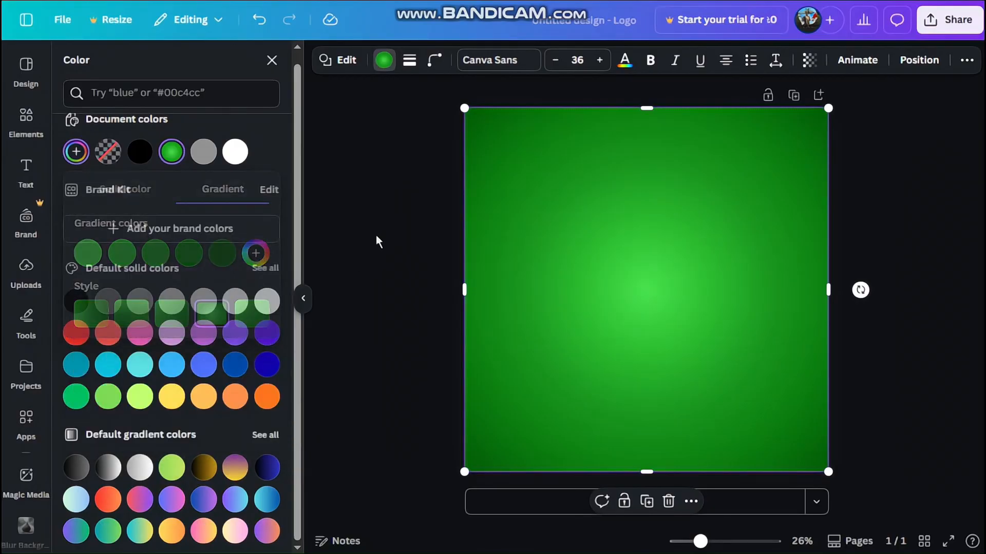
click(376, 235)
- Reopen the square's gradient colors and set the fifth stop to #033F1B
click(586, 280)
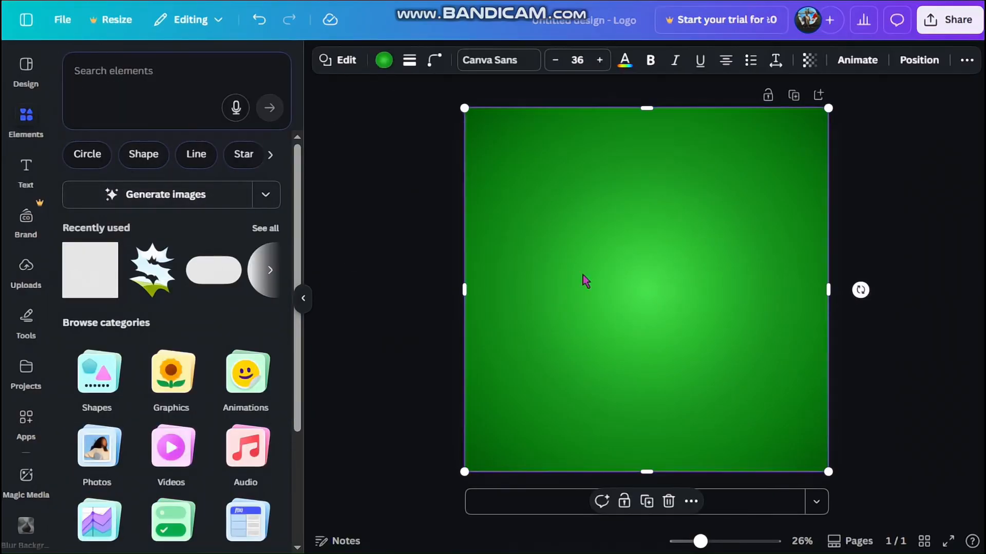
click(384, 60)
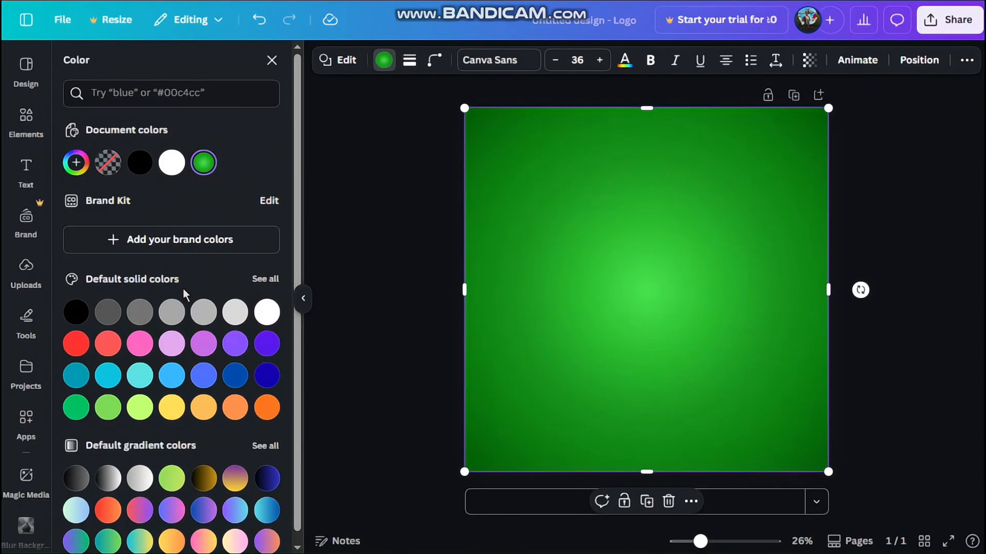
click(78, 163)
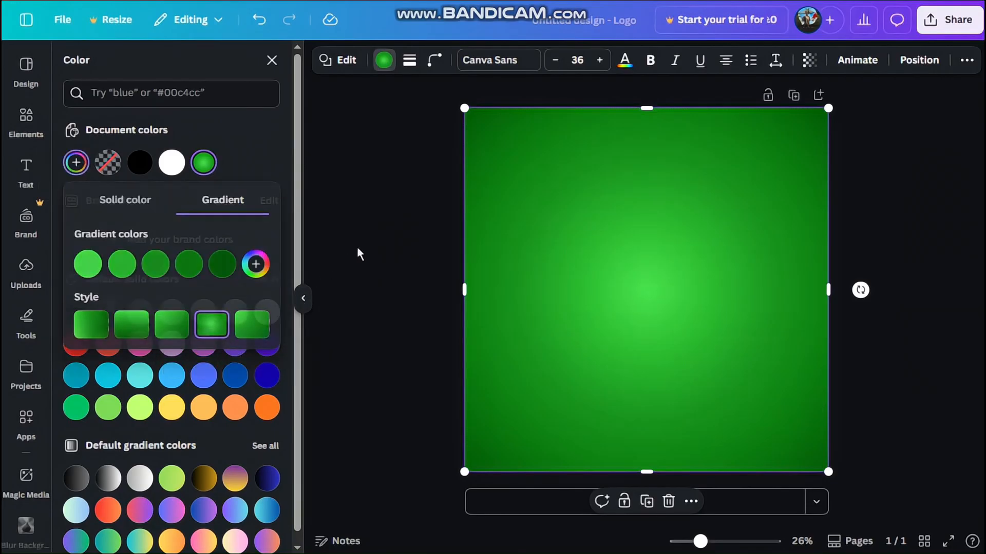
click(384, 60)
click(384, 60)
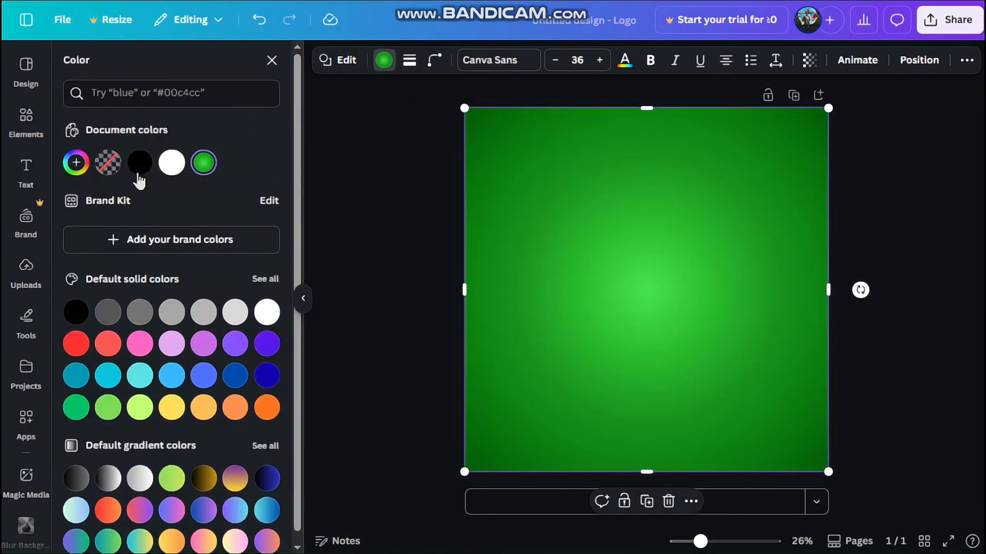
click(83, 173)
click(223, 265)
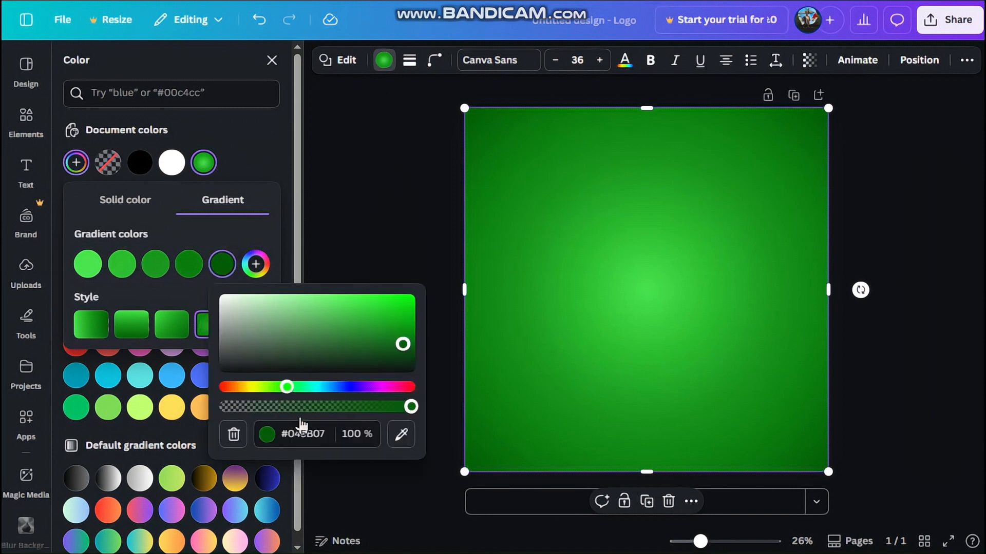
click(330, 437)
text(#033F1B)
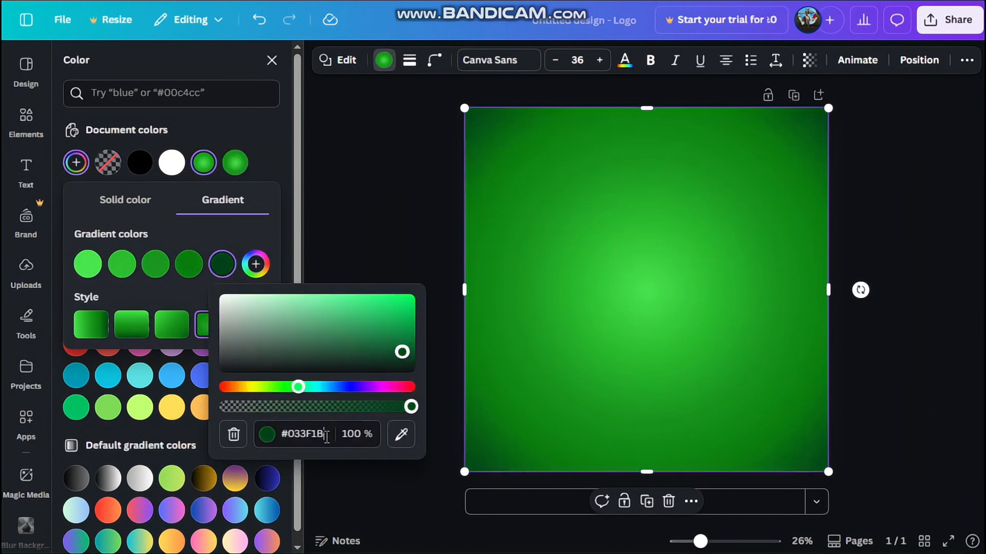
- Sample the darkest stop's green for the fourth gradient stop and lighten it to #0C5529
click(187, 265)
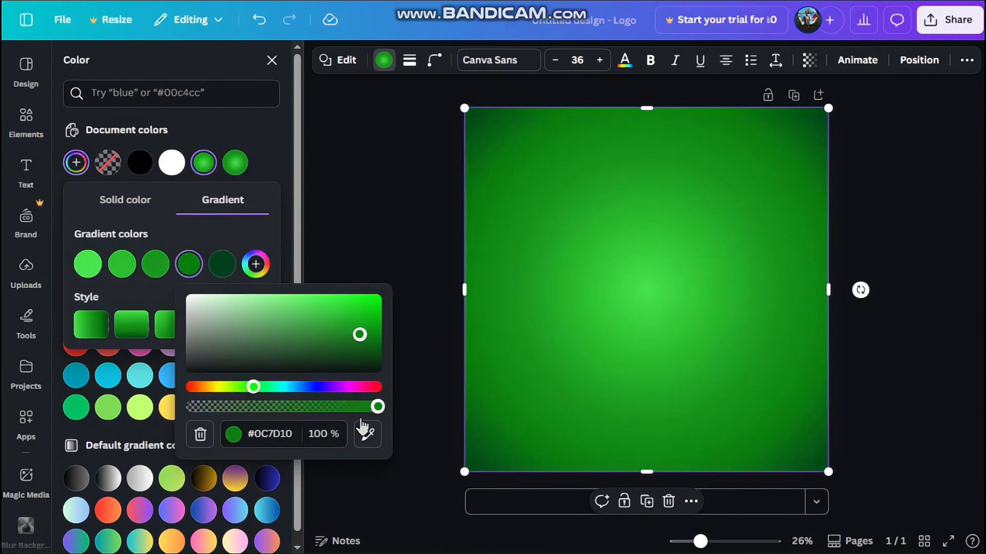
click(368, 434)
click(222, 264)
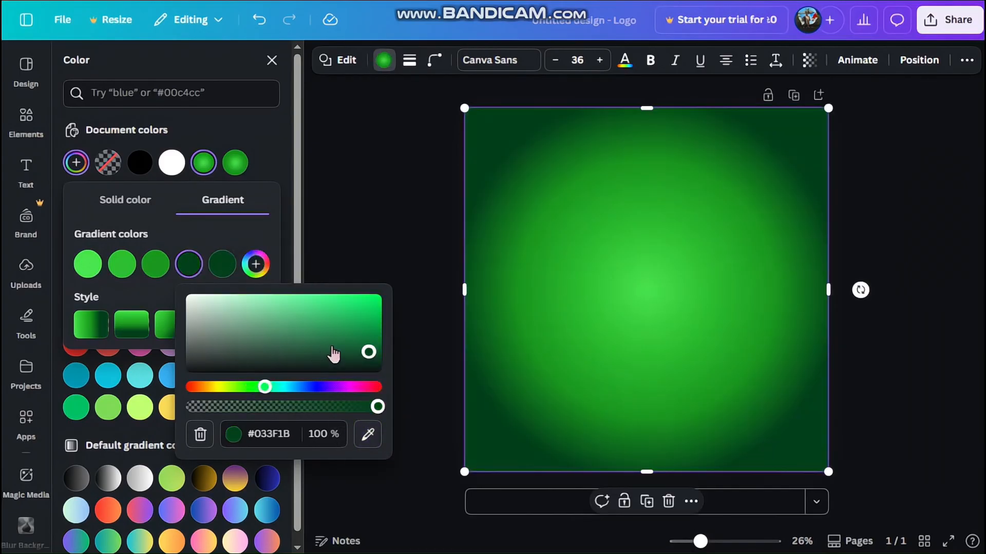
drag(367, 352, 351, 345)
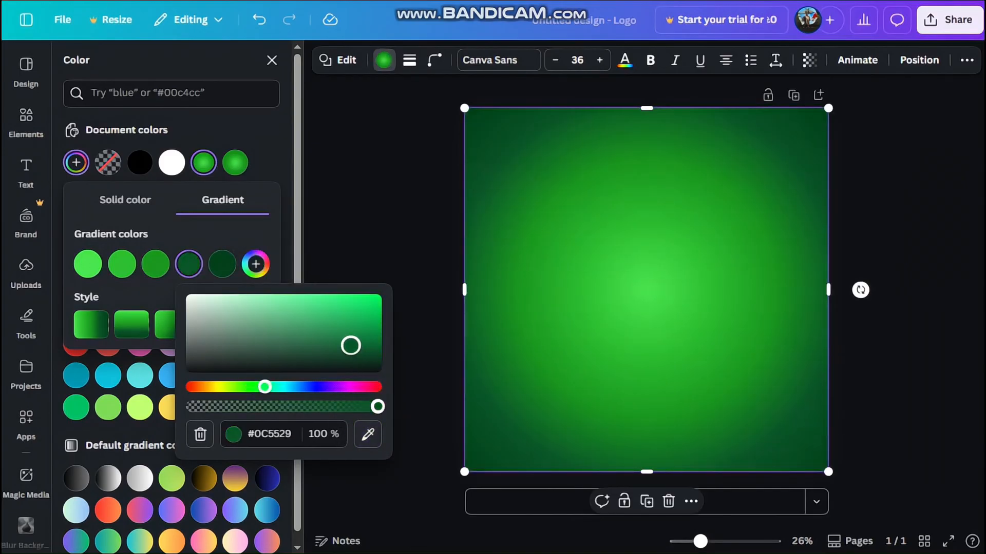
- Set the third gradient stop to #186731 and the second to #227C3B
click(155, 264)
click(248, 431)
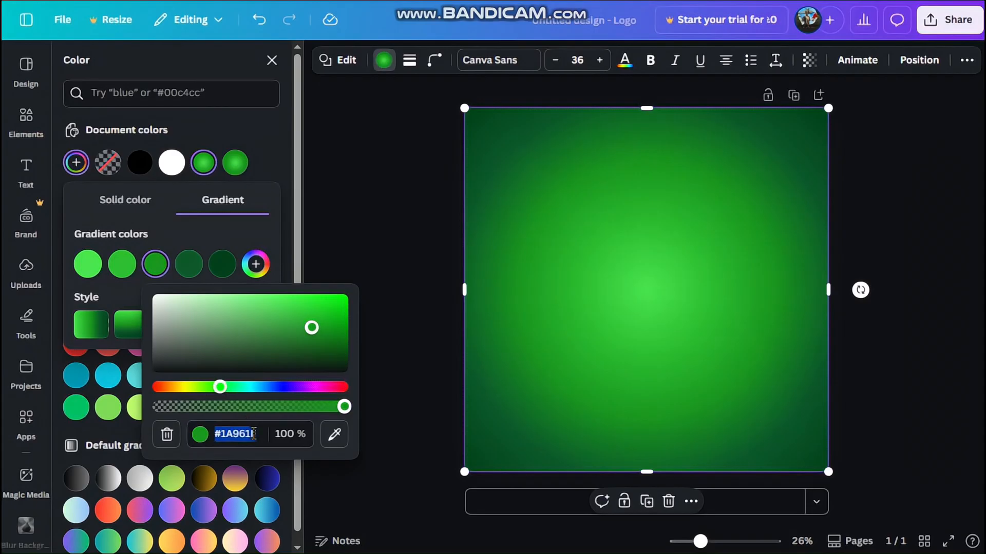
text(#186731)
click(121, 263)
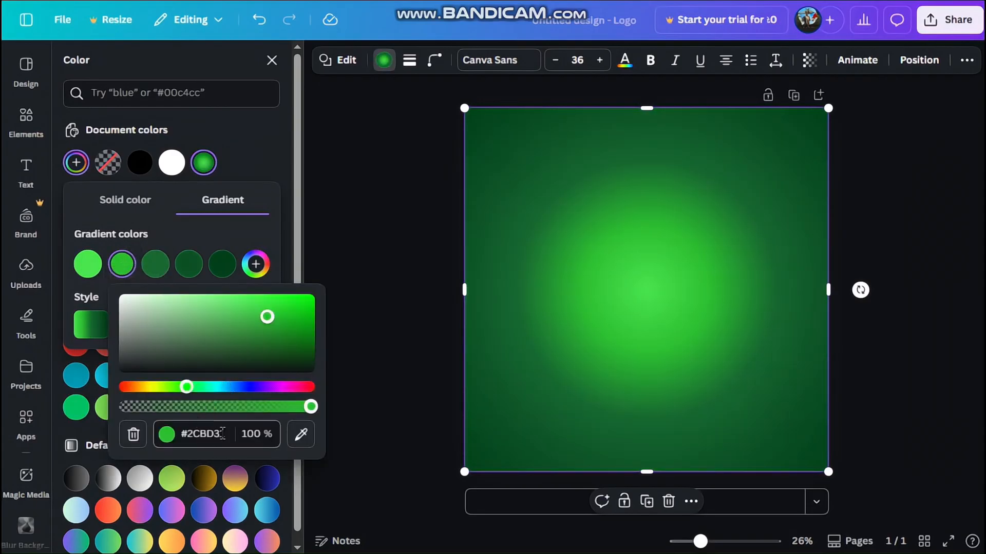
click(203, 431)
text(#237C38)
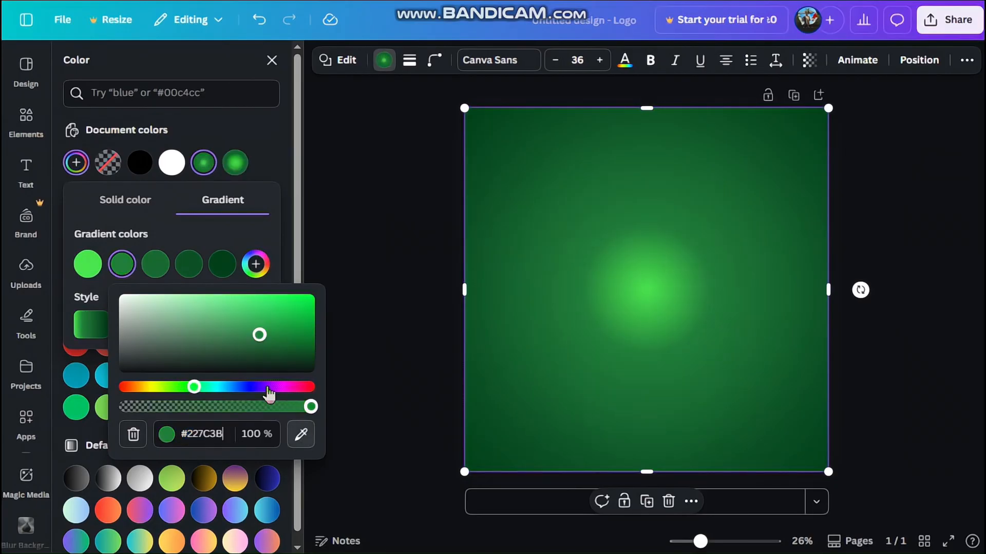
- Set the first, central gradient stop to #278941 and finish editing the square's color
click(88, 263)
click(205, 438)
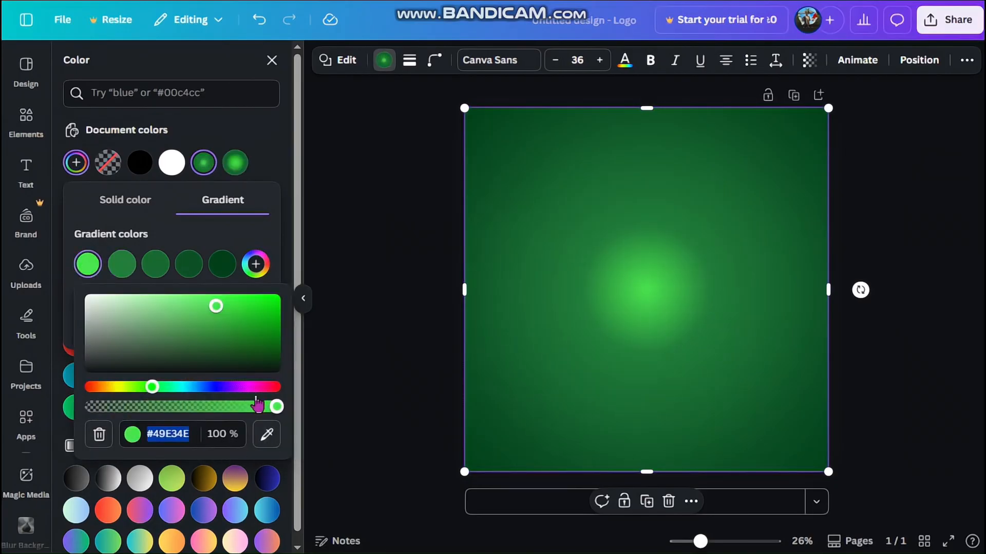
key(ctrl+v)
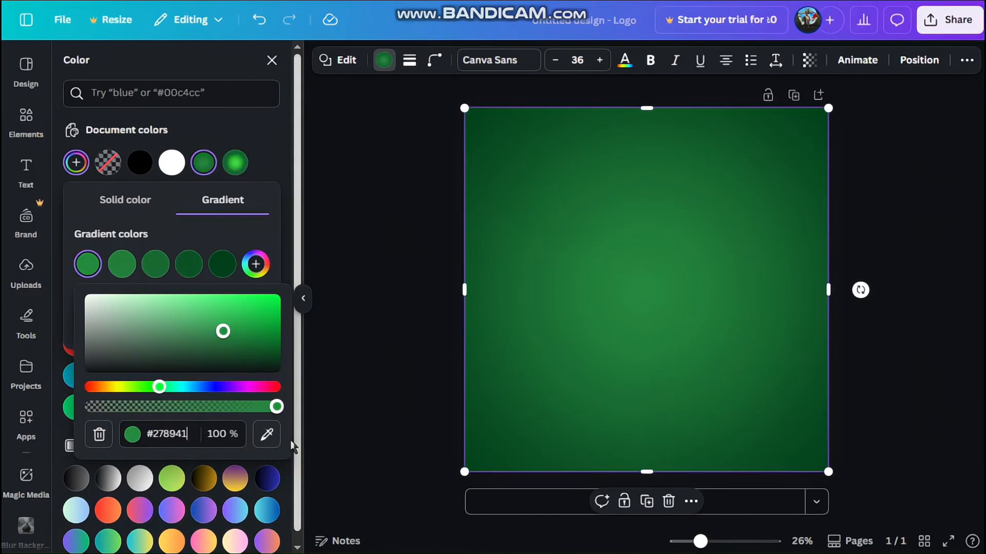
key(Escape)
key(Escape)
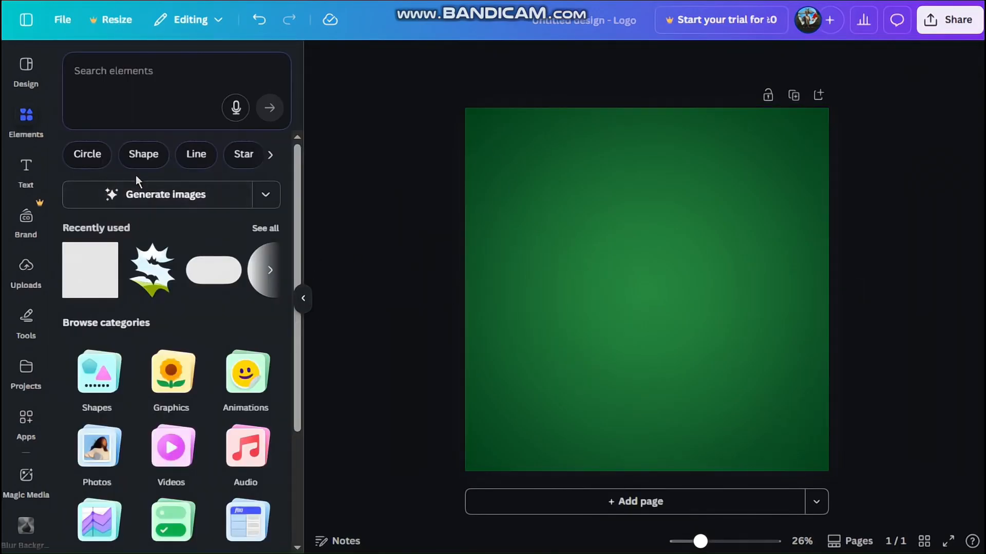
- Add another square shape and move it into the canvas's upper-left corner
click(98, 294)
click(861, 286)
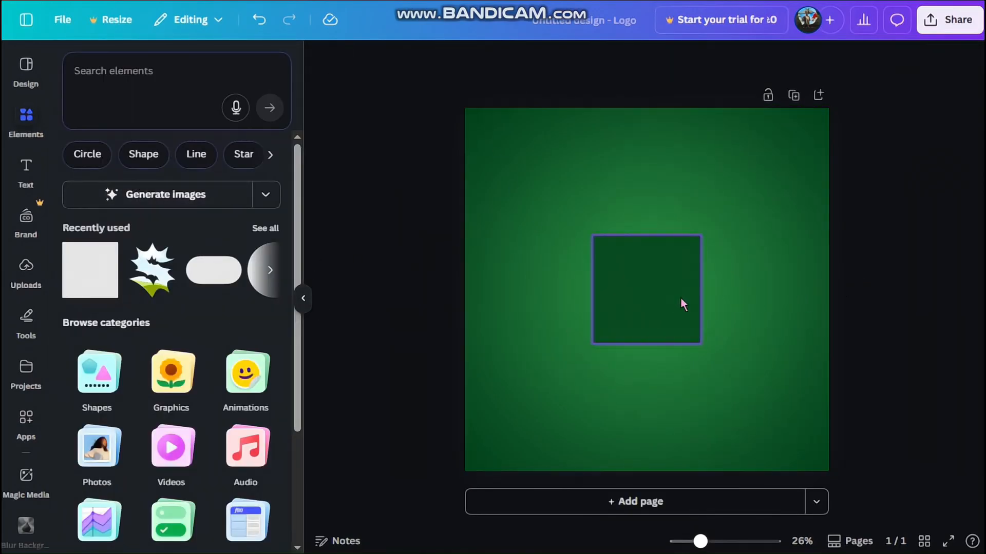
drag(621, 290, 519, 178)
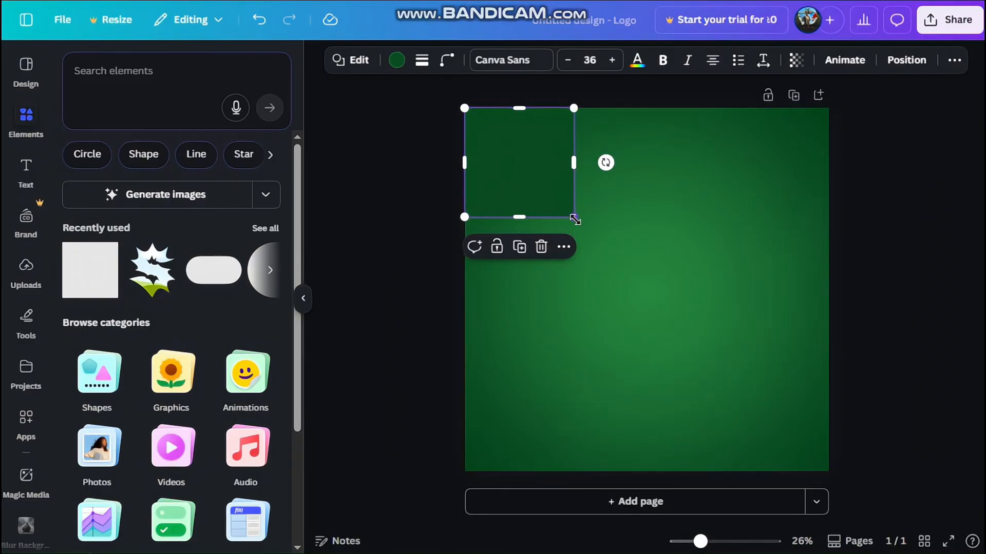
- Enlarge the new square to cover the whole canvas and fill it with the default black-to-grey gradient
drag(573, 218, 829, 473)
click(397, 61)
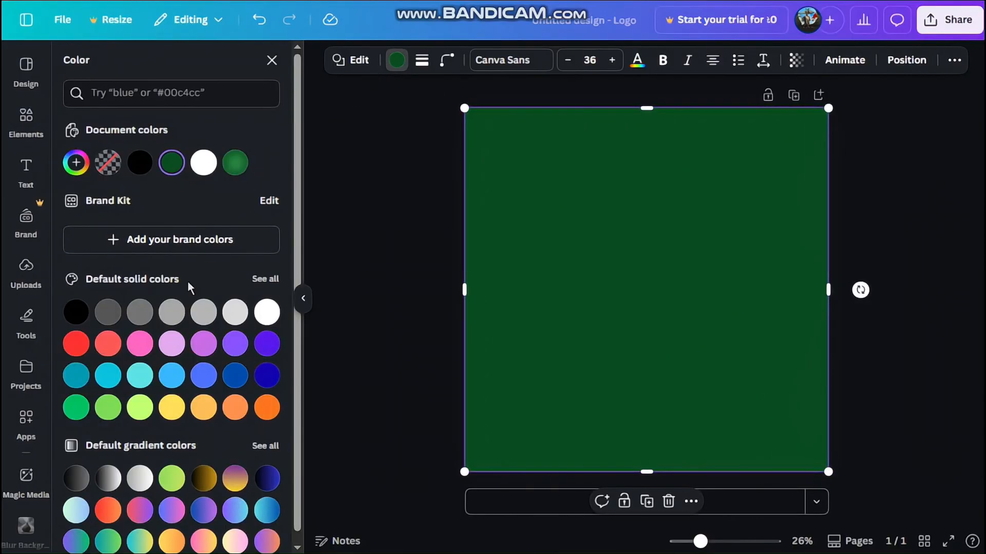
click(80, 481)
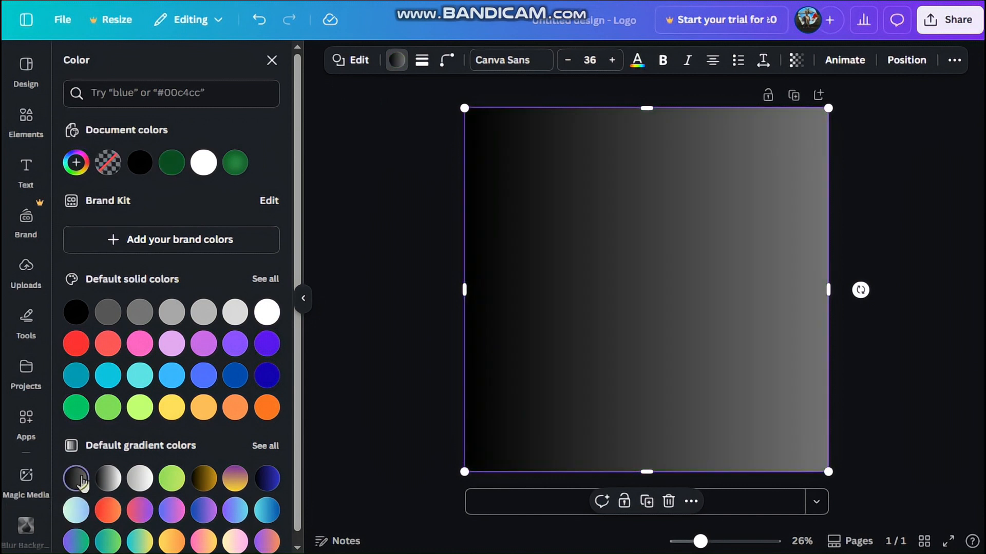
click(76, 163)
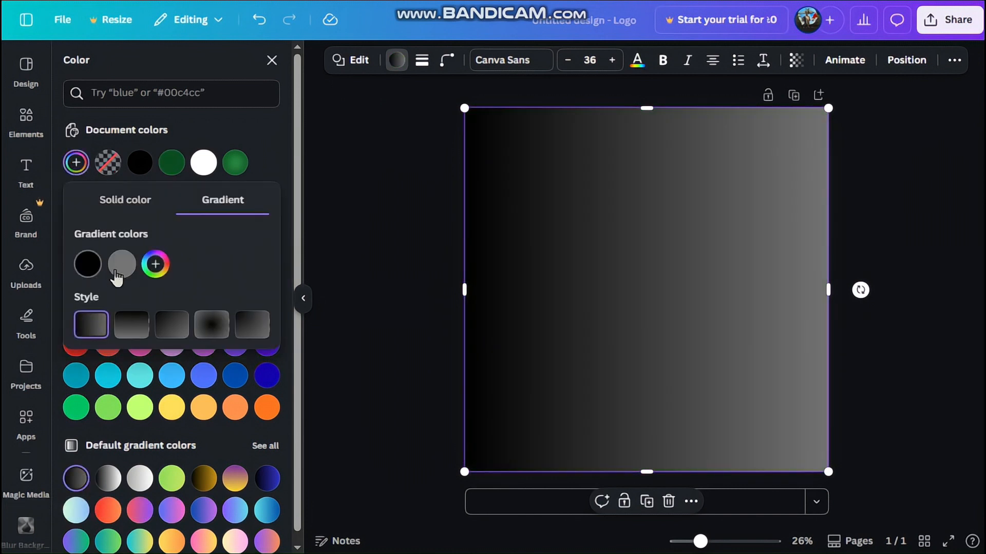
- Set the overlay gradient's second stop to #000000 at 34% opacity
click(119, 272)
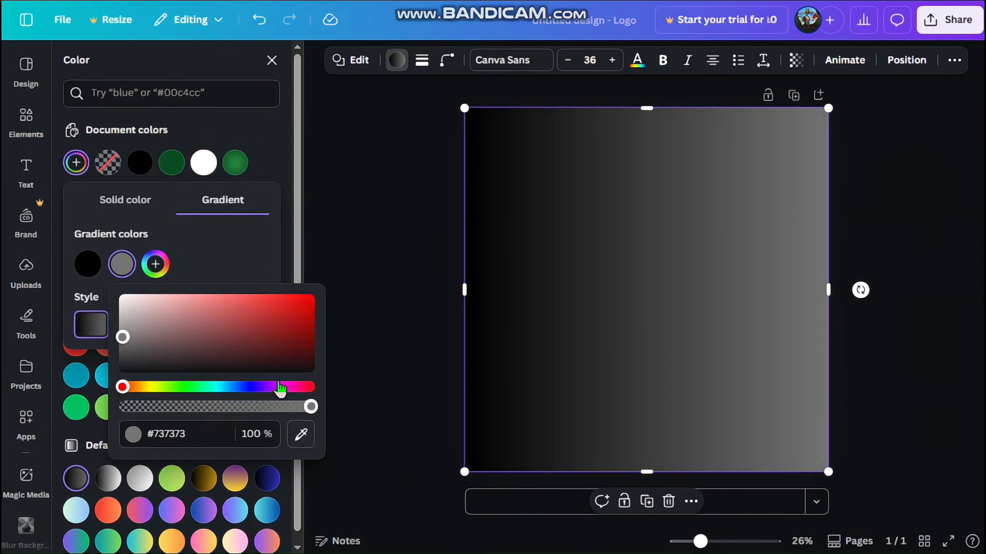
drag(149, 349, 105, 406)
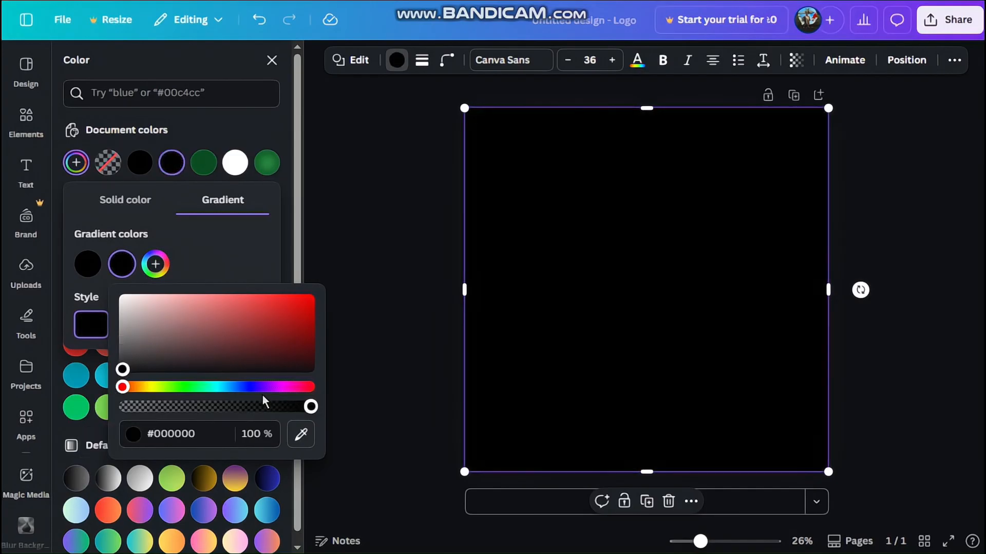
drag(251, 409, 190, 409)
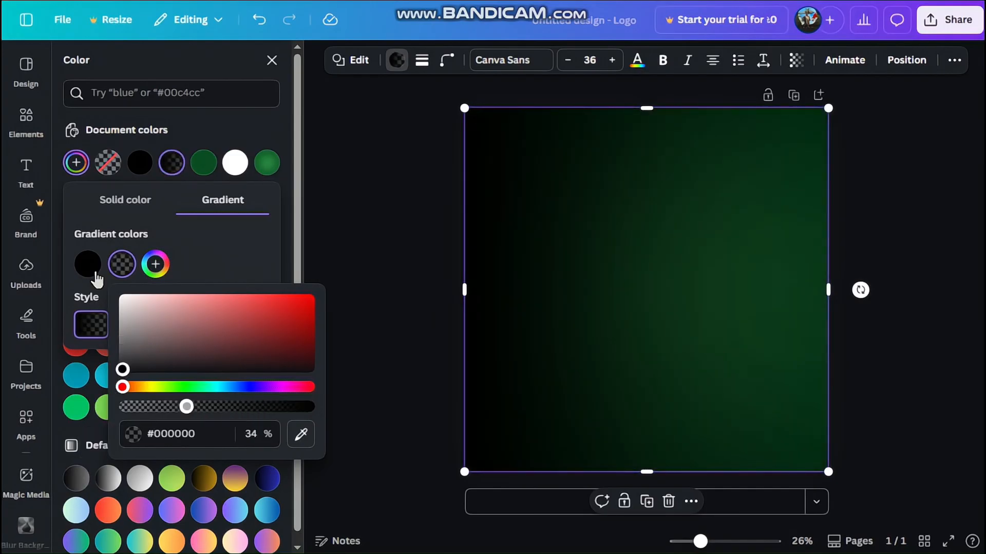
- Lower the opacity of the black first gradient stop and set the second stop's opacity to 17%
click(95, 277)
drag(268, 410, 163, 415)
click(123, 280)
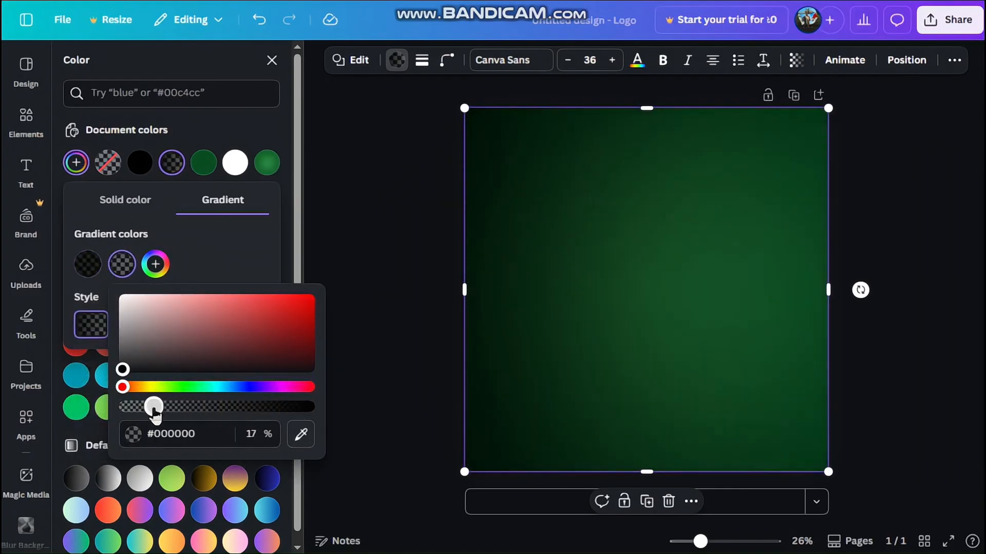
- Apply the radial gradient style and swap the two stops so the more transparent one is at the center
click(222, 278)
click(211, 324)
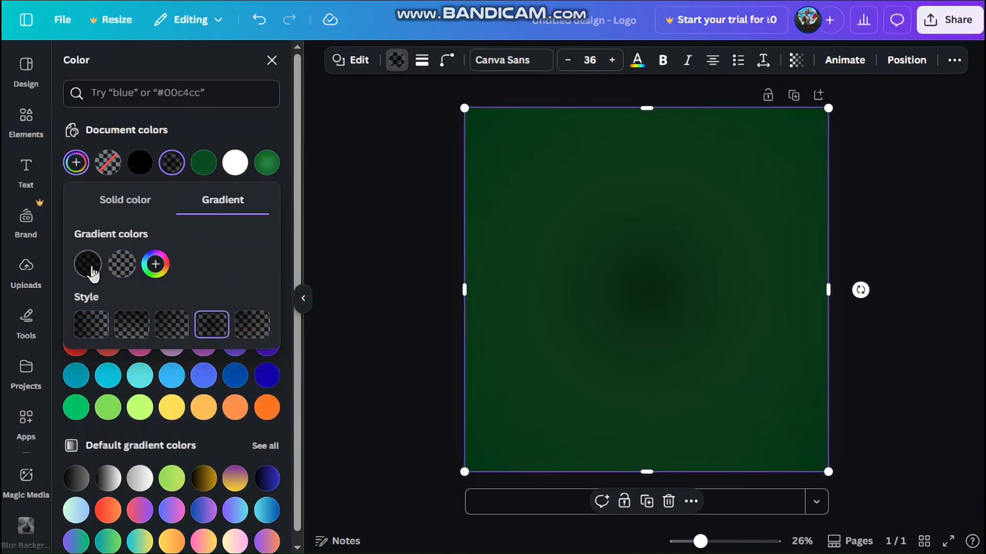
drag(88, 264, 147, 272)
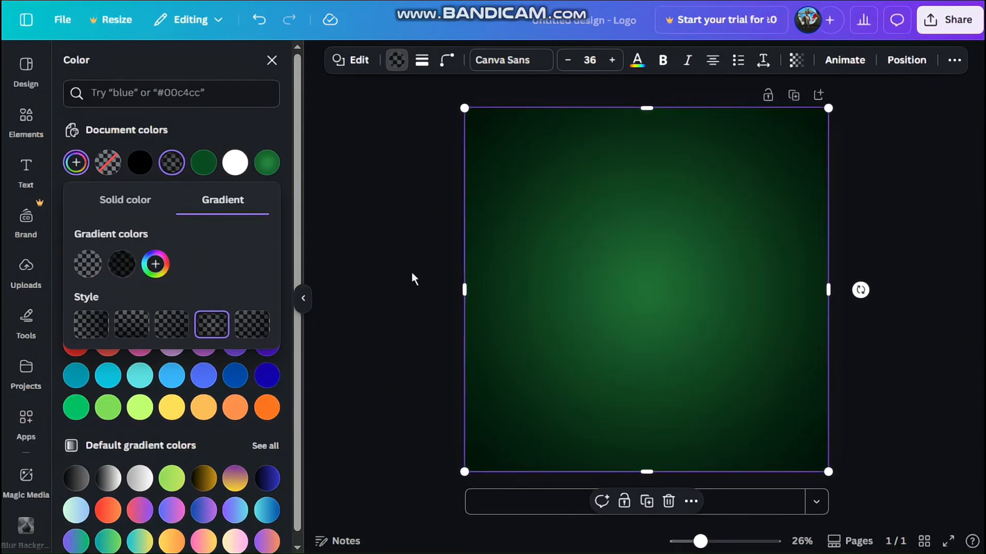
- Finish editing the overlay square's color and reduce its overall opacity to soften the dark edges
click(859, 201)
click(819, 136)
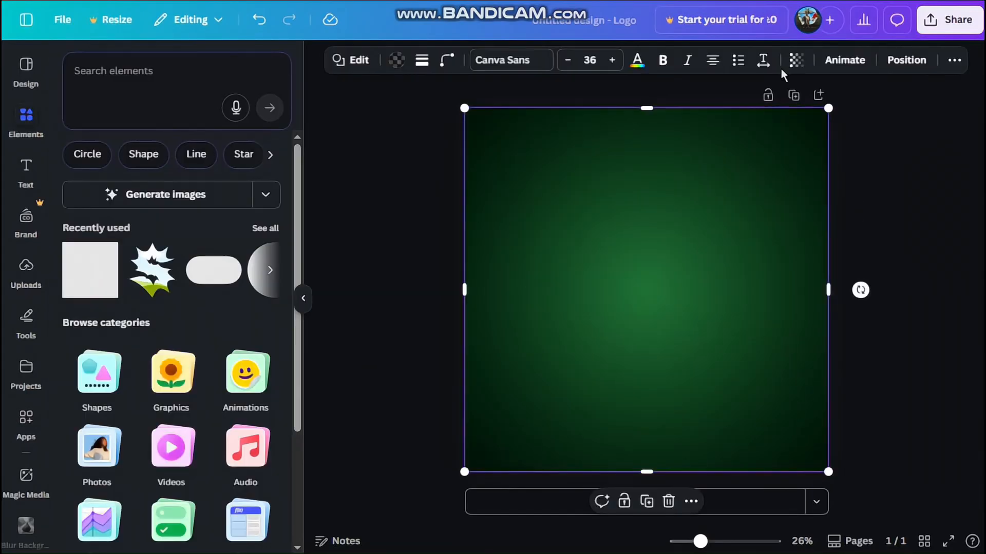
click(796, 61)
drag(828, 117, 722, 129)
drag(828, 471, 828, 469)
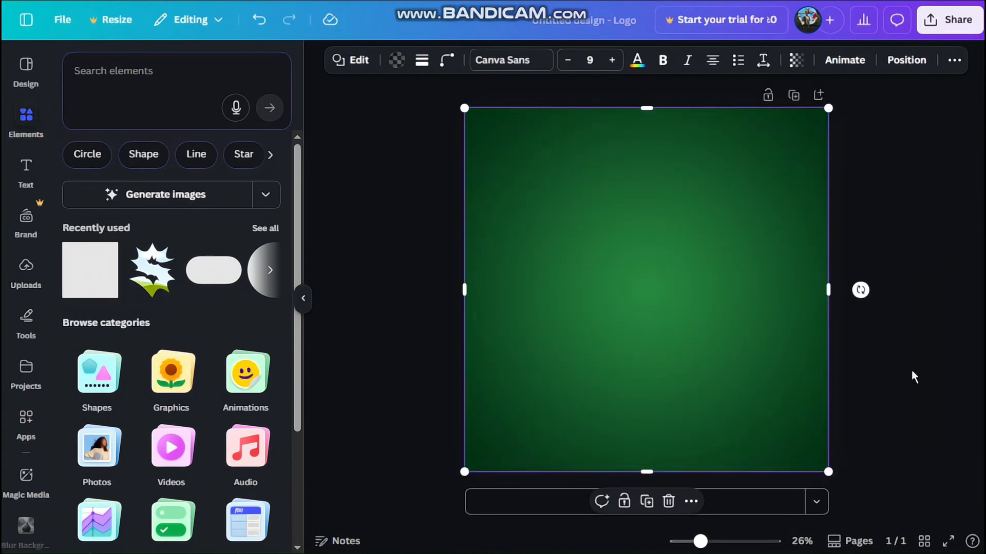
click(913, 376)
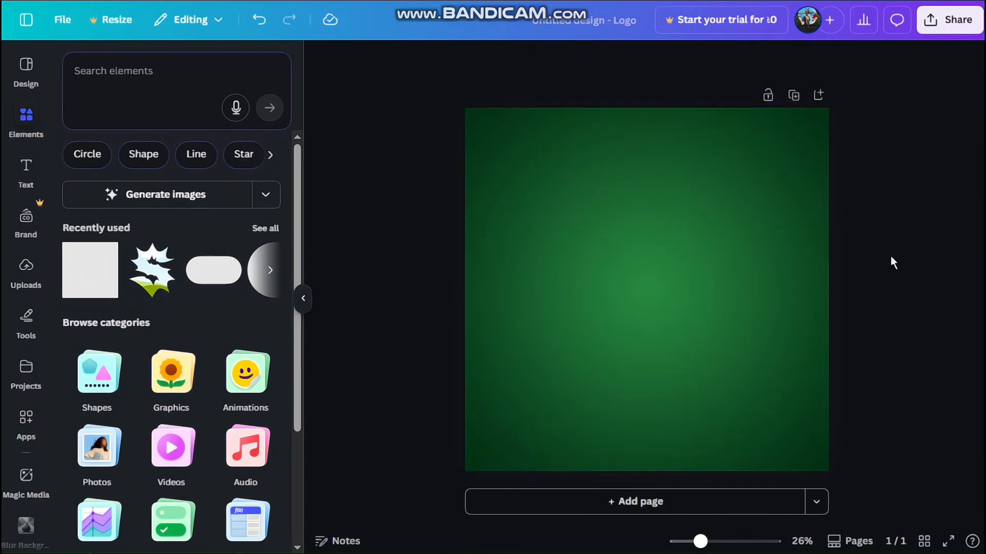
- Upload the green hoodie PNG from the Downloads folder and place it on the canvas
click(49, 275)
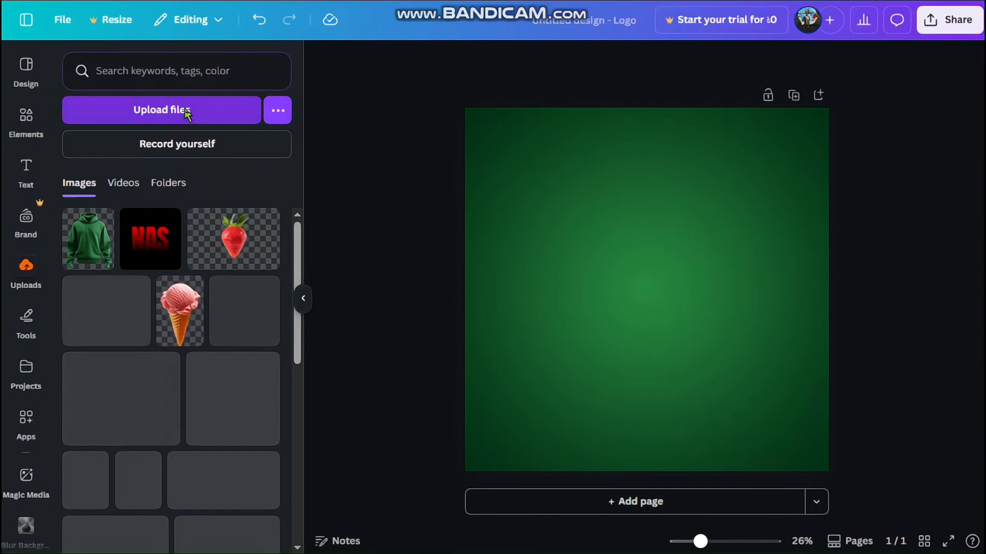
click(187, 109)
click(220, 105)
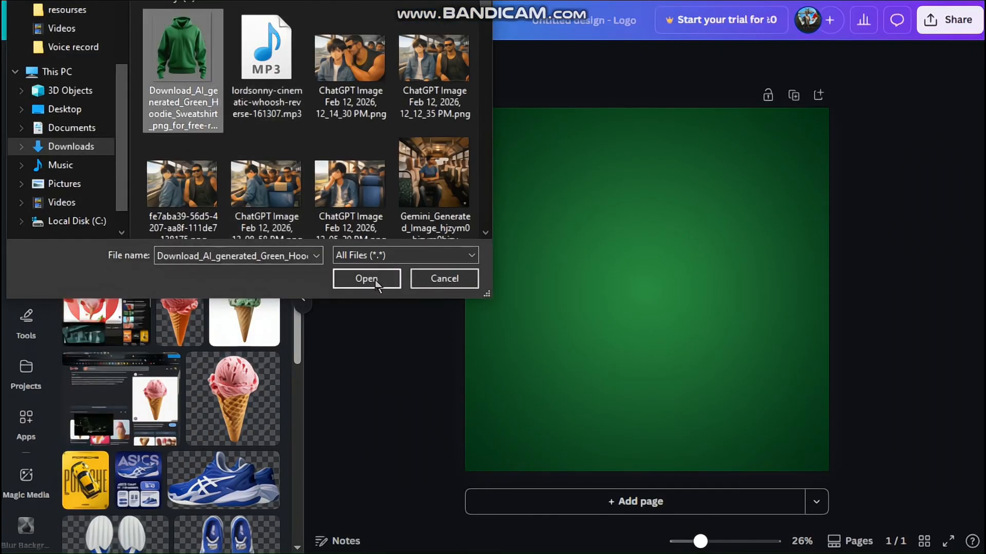
click(366, 278)
click(90, 247)
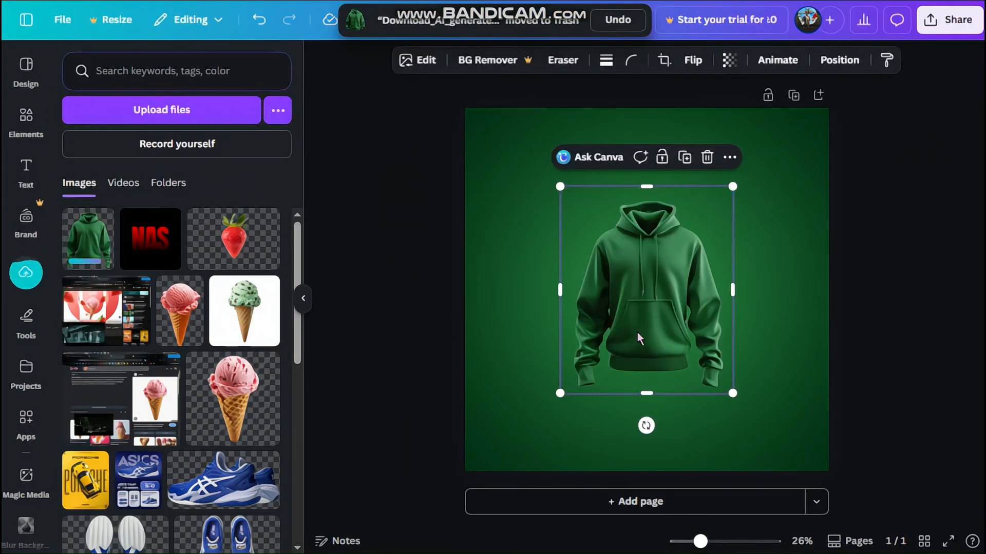
- Enlarge the hoodie image to fill most of the canvas and center it on the page
drag(752, 413, 846, 515)
drag(711, 338, 693, 321)
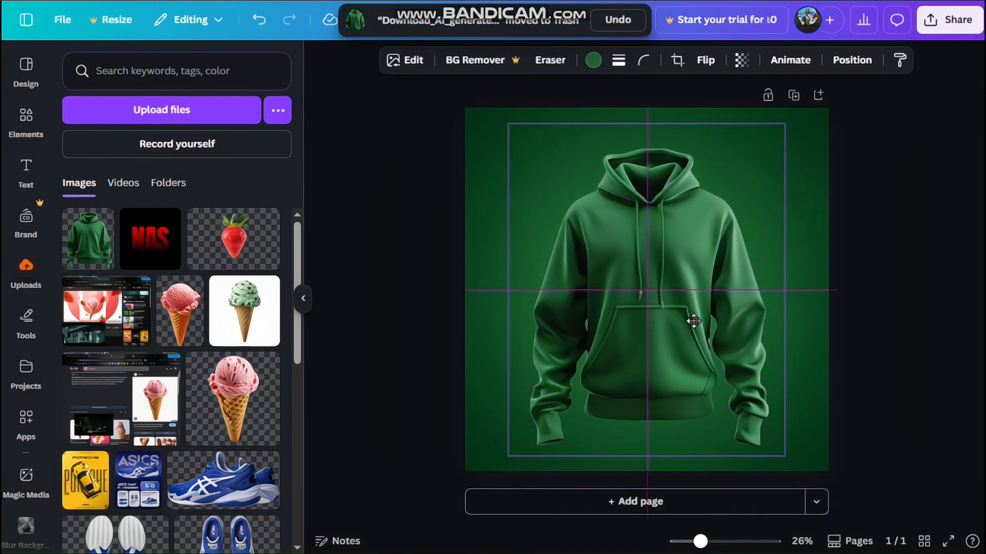
drag(785, 457, 774, 443)
drag(735, 390, 740, 398)
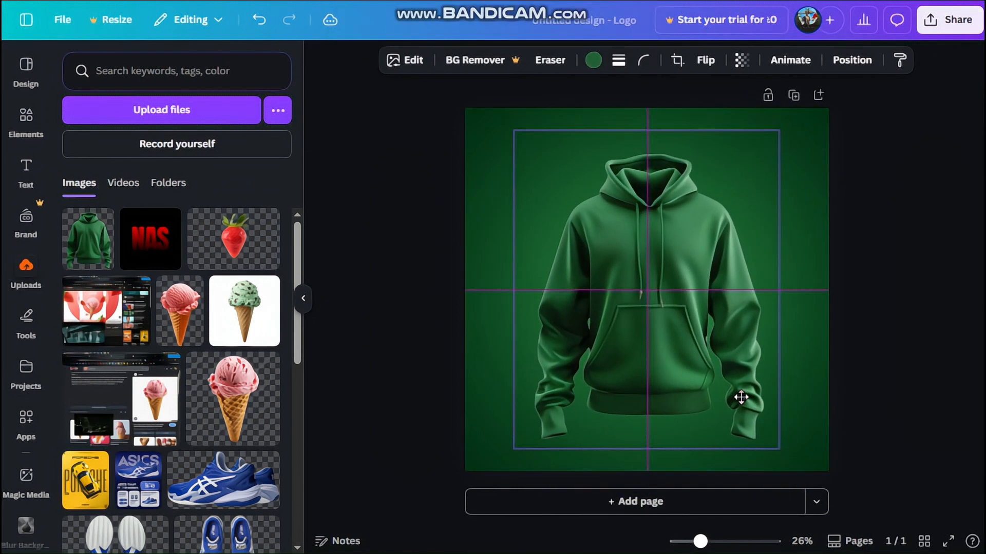
- Add a heading with the text "HOODIE"
click(25, 172)
click(182, 296)
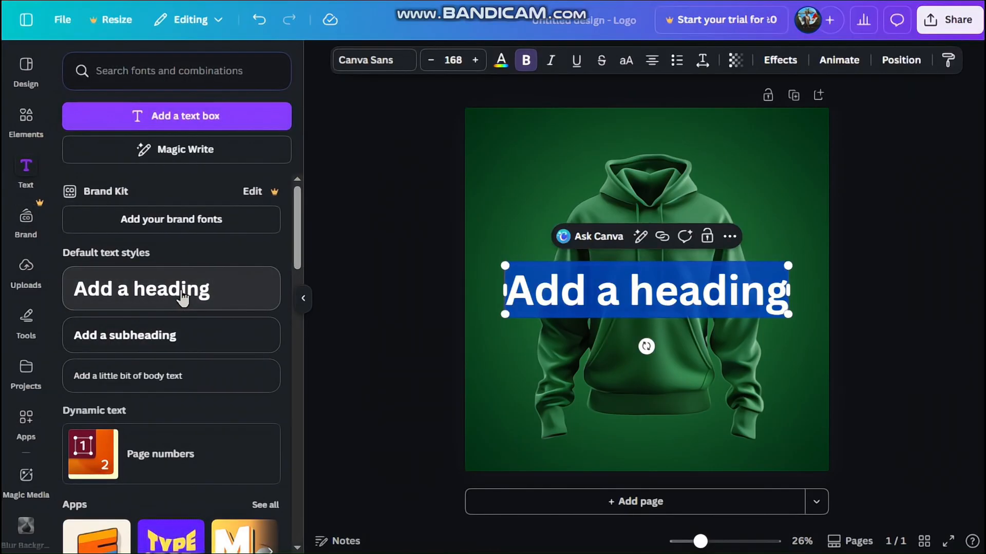
text(HOODIE)
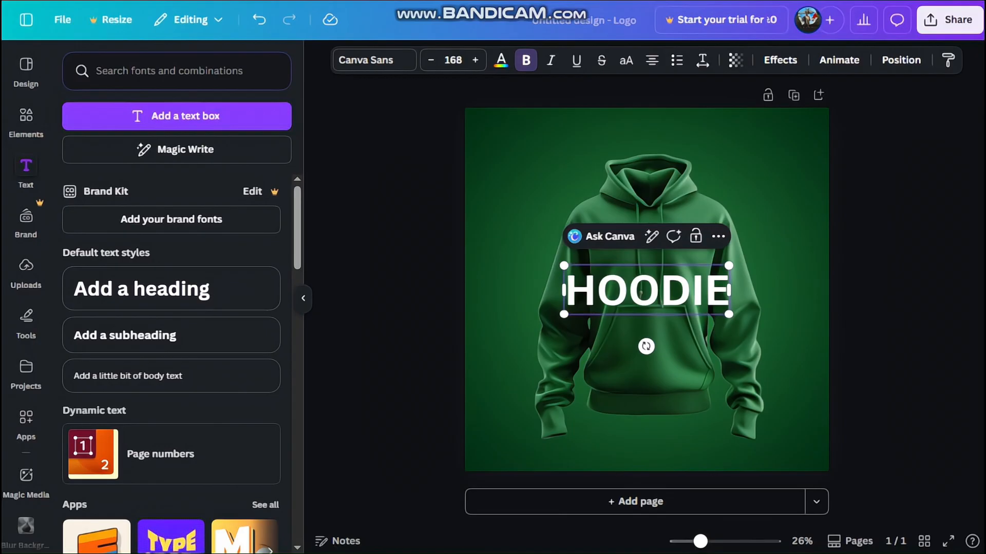
- Change the HOODIE heading's font to Anton
click(393, 66)
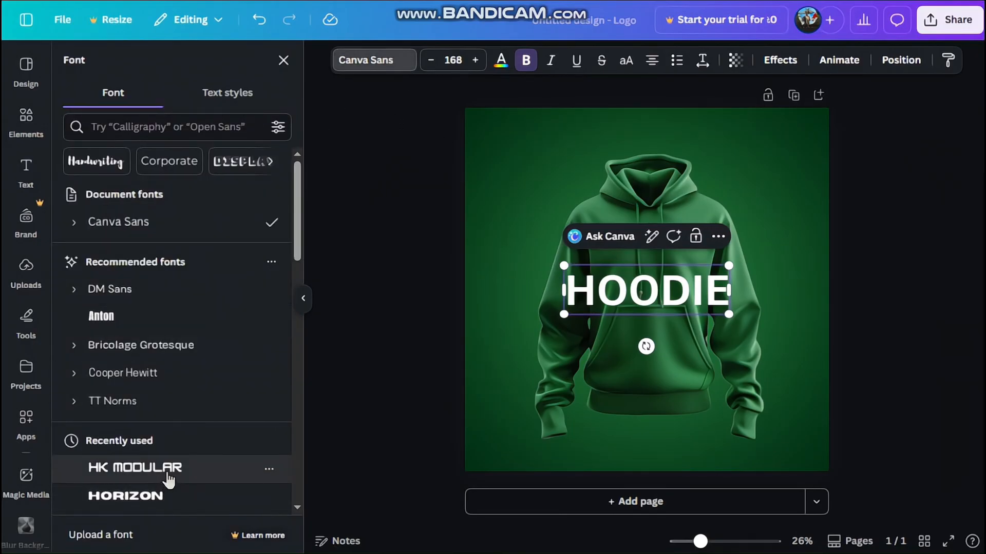
scroll(172, 434, down, 3)
scroll(126, 272, up, 3)
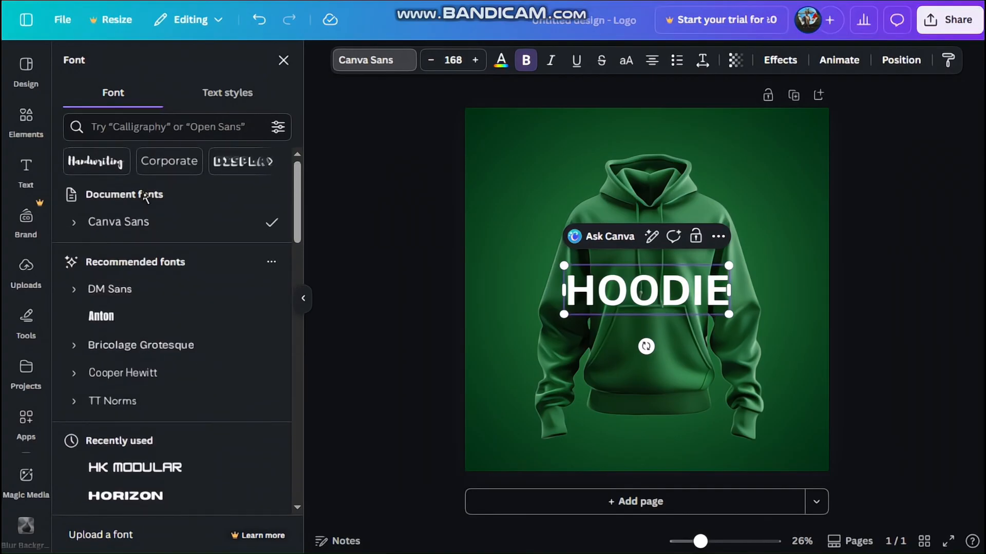
scroll(145, 318, down, 3)
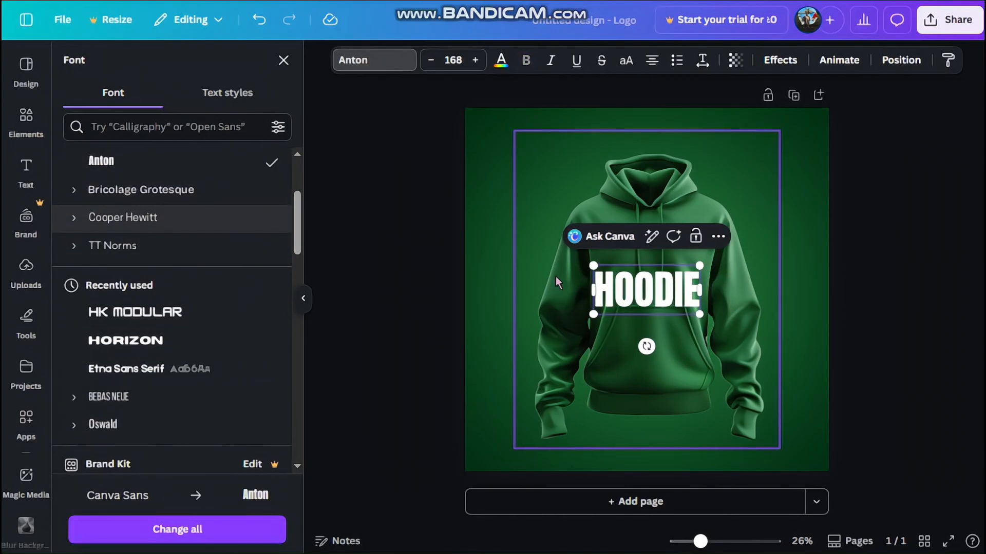
- Enlarge the HOODIE heading to font size 342 and center it horizontally over the hoodie's hood
drag(590, 265, 495, 220)
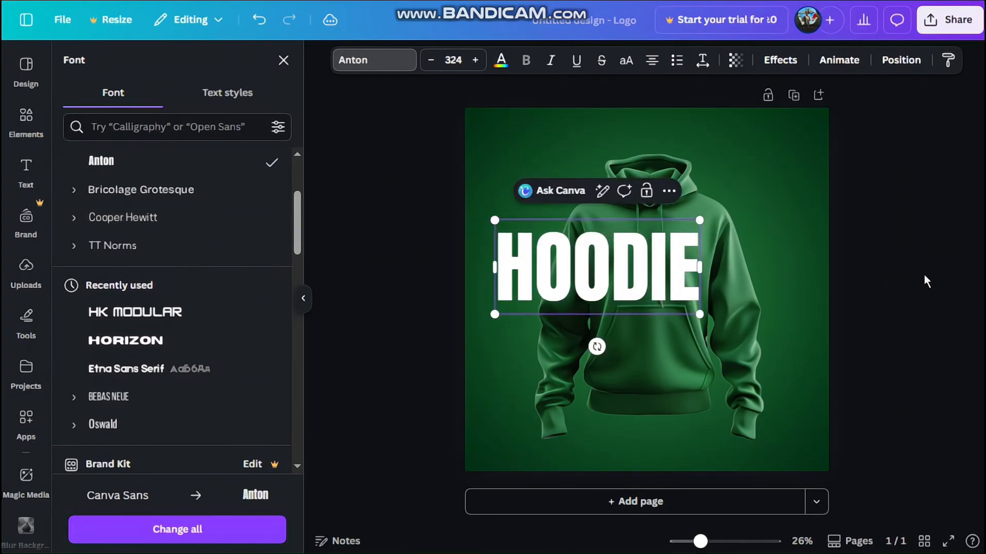
click(923, 273)
click(849, 277)
click(651, 293)
drag(700, 307, 708, 321)
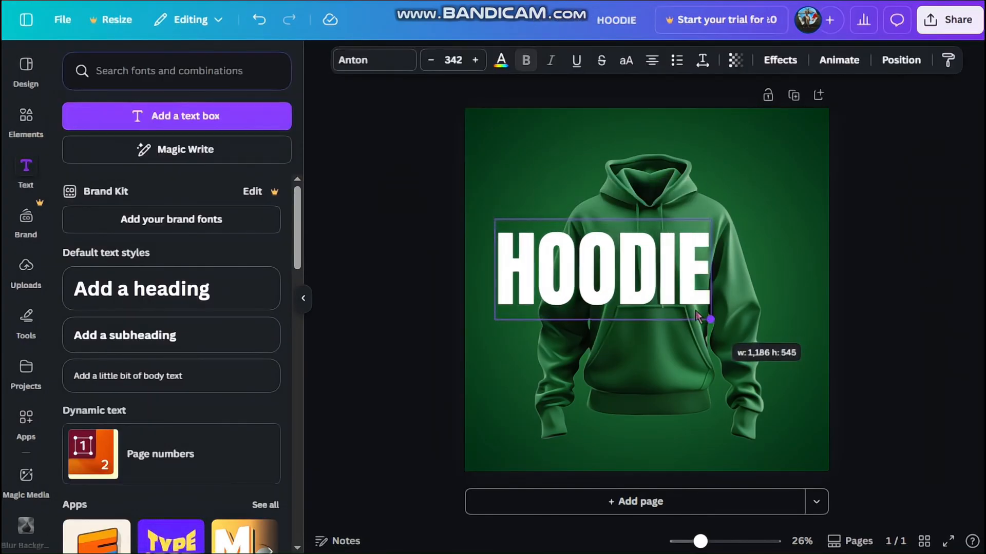
drag(644, 273, 684, 199)
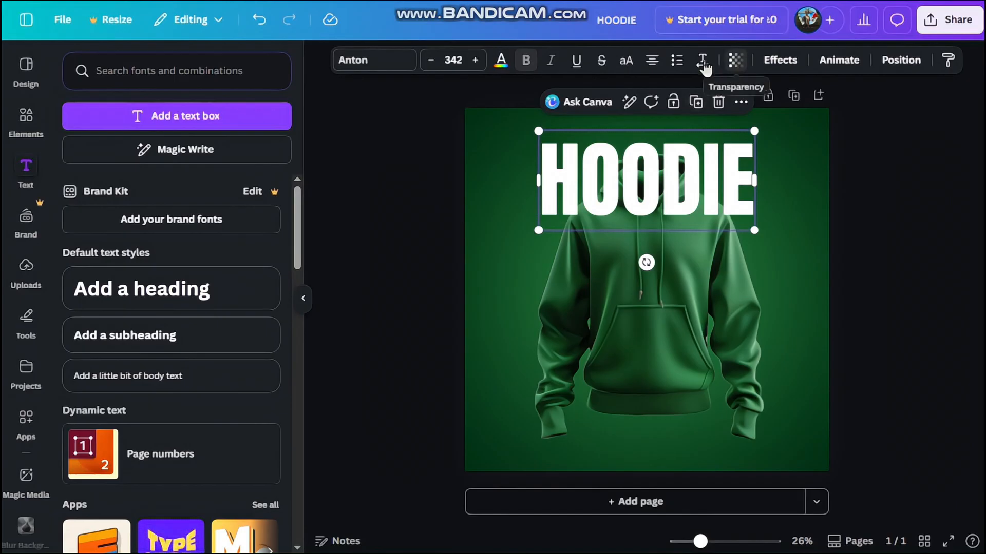
- Tighten the HOODIE heading's letter spacing and enlarge the text to font size 418
click(702, 60)
mouse_move(655, 126)
mouse_down()
mouse_move(639, 116)
mouse_move(649, 118)
mouse_up()
click(971, 217)
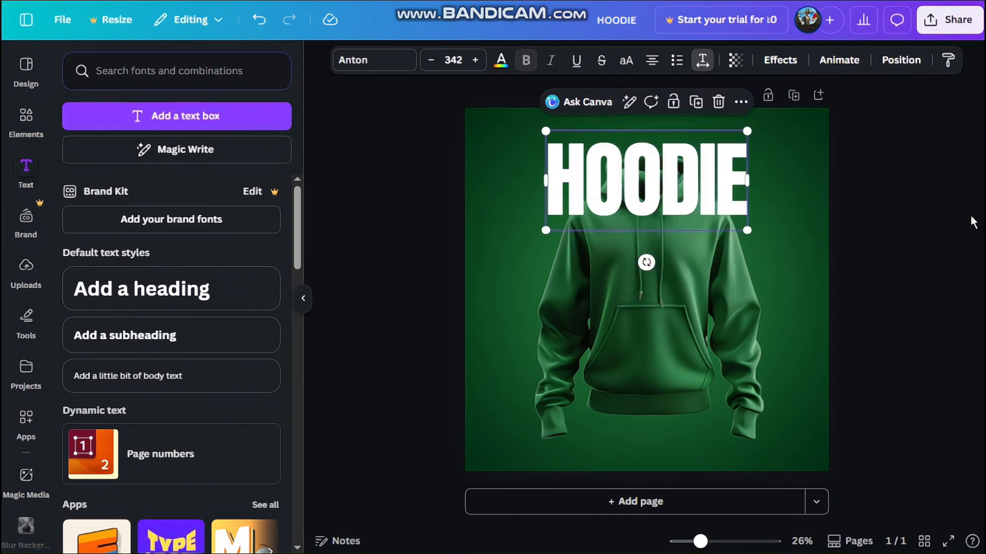
click(713, 199)
drag(755, 236, 725, 208)
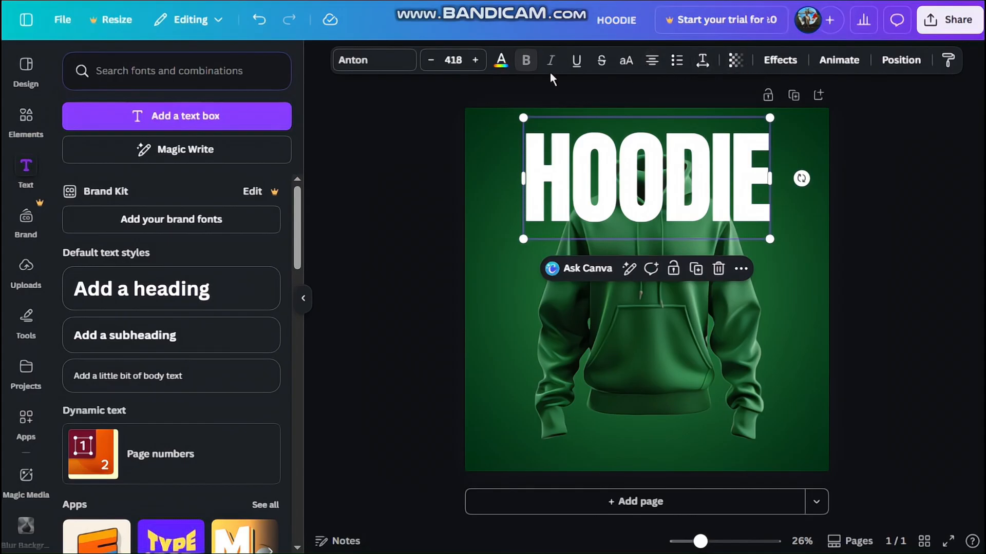
- Fill the HOODIE heading with the default light-green-to-yellow gradient
click(500, 60)
scroll(110, 403, down, 3)
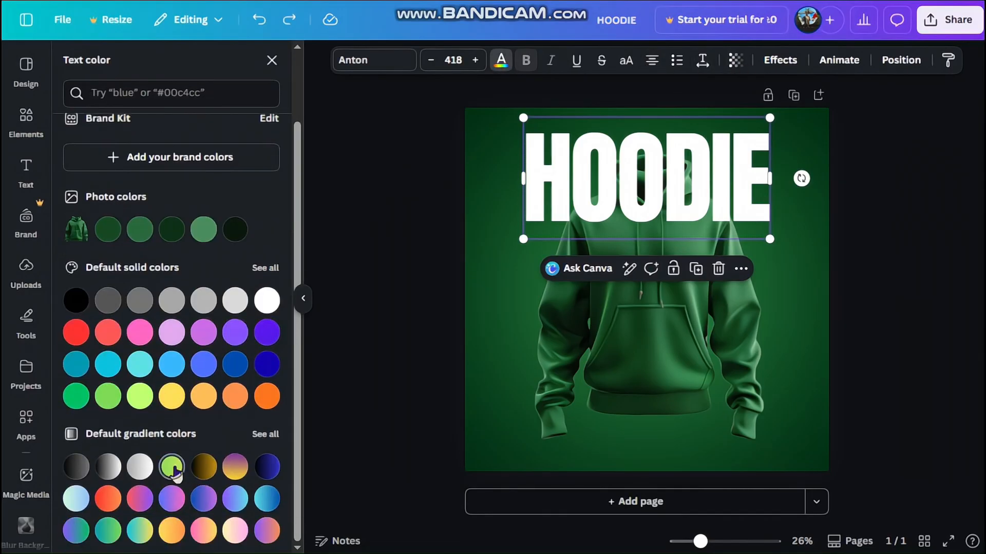
click(175, 471)
scroll(143, 237, up, 2)
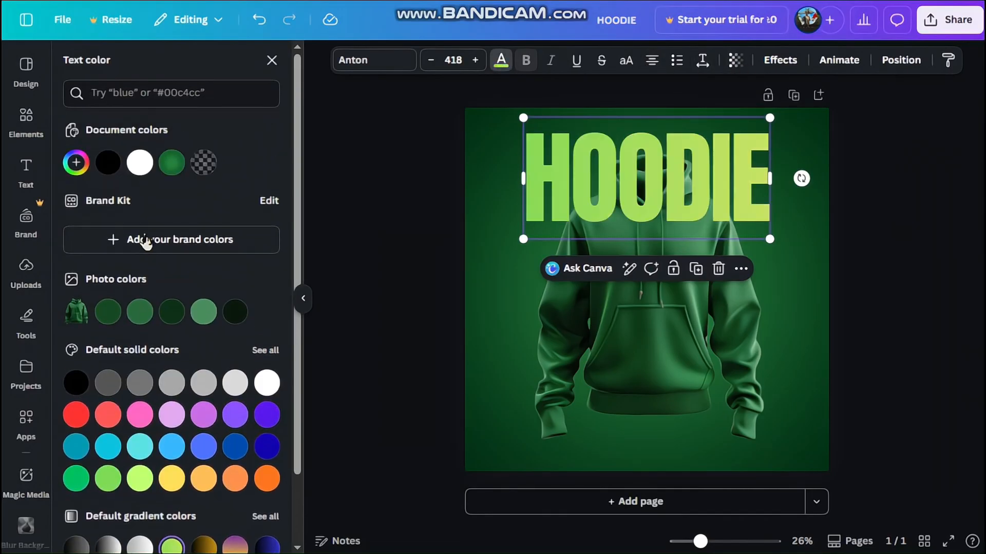
- Shift the heading gradient's first stop to #81D957 and lighten its yellow-green second stop
click(76, 163)
click(122, 264)
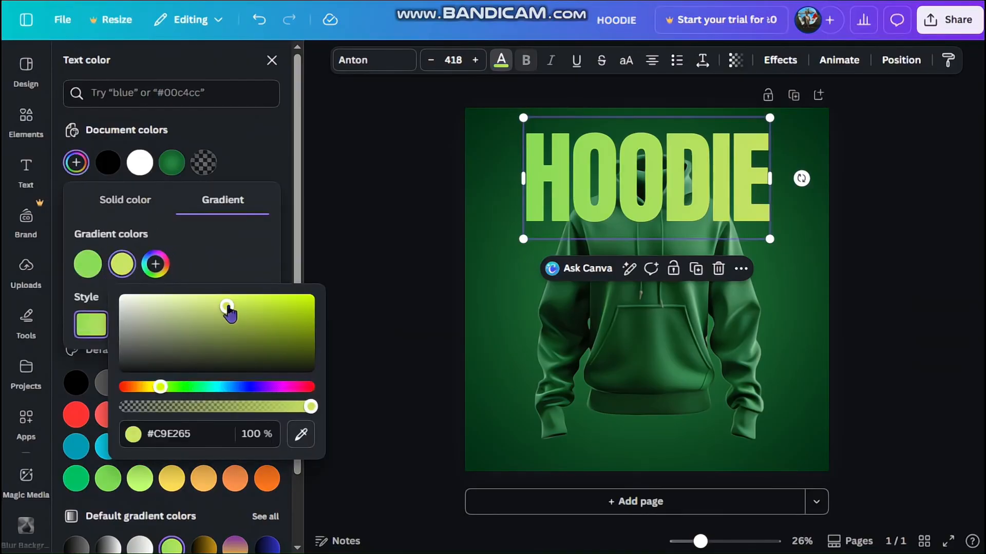
click(87, 264)
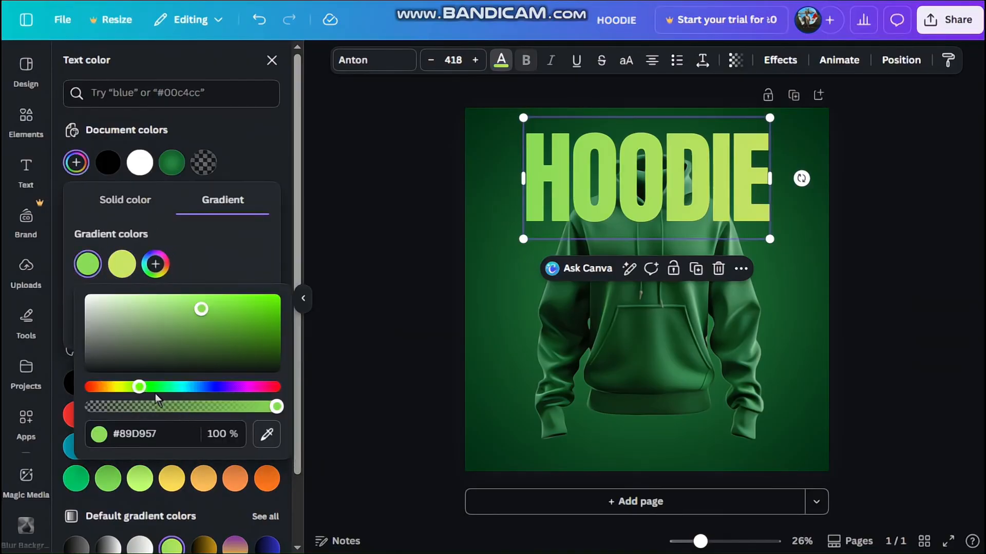
drag(131, 390, 141, 391)
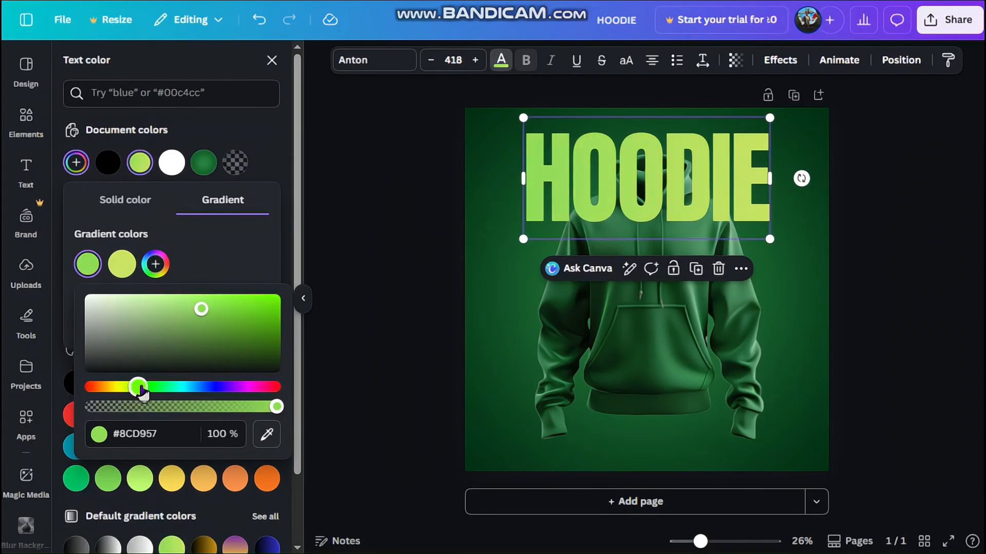
click(122, 264)
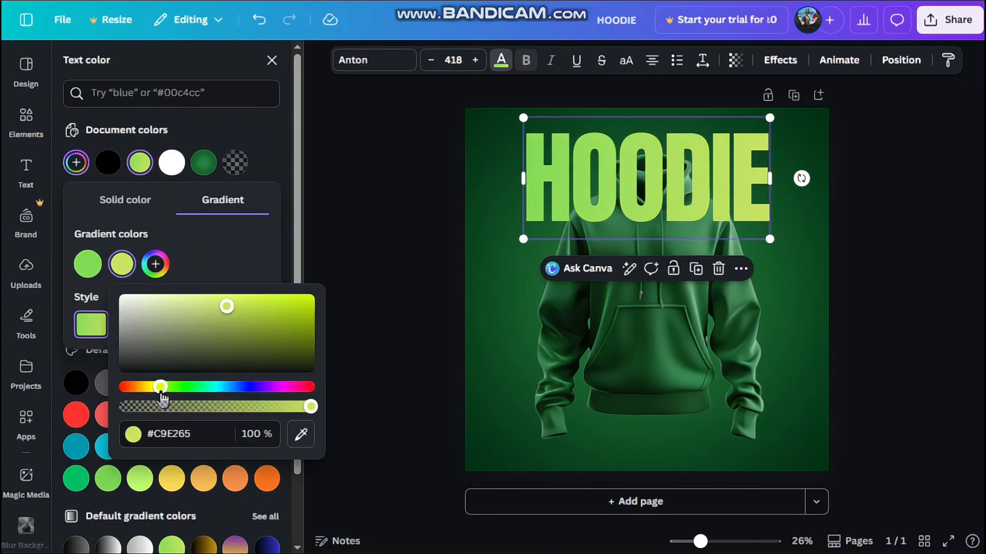
- Sample a color from the canvas with the eyedropper for the heading gradient's first stop
click(87, 264)
click(266, 434)
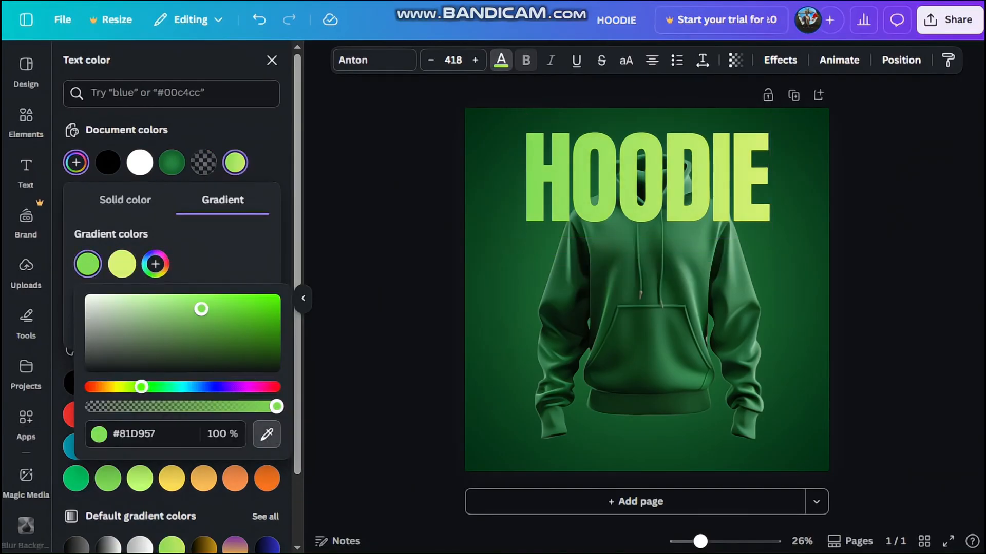
click(536, 131)
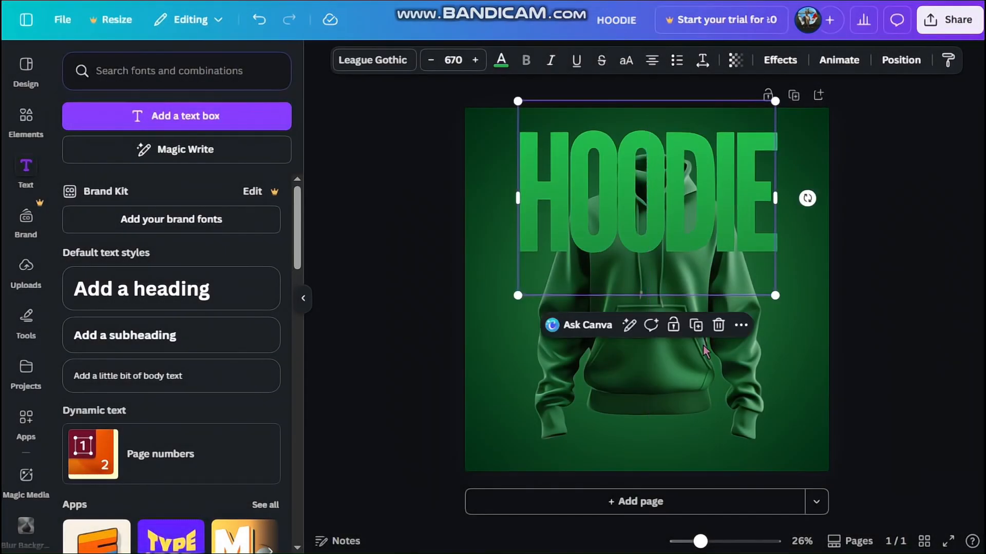
- Bring the hoodie image to the front so it overlaps the HOODIE heading
click(708, 380)
right_click(708, 380)
mouse_move(754, 271)
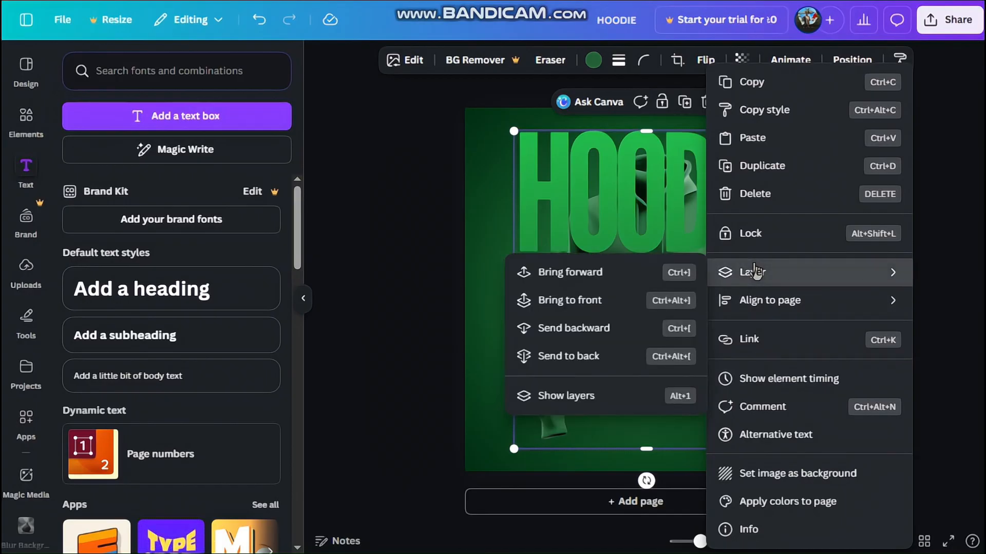
click(550, 299)
- Enlarge the HOODIE heading to font size 749 and centre it behind the upper half of the hoodie
click(646, 211)
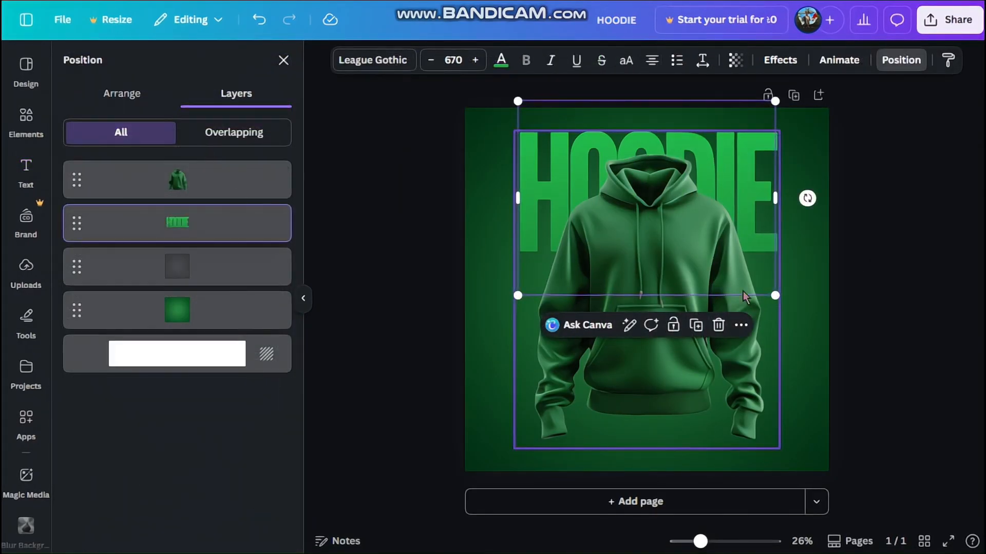
drag(773, 294, 848, 350)
click(902, 295)
click(806, 272)
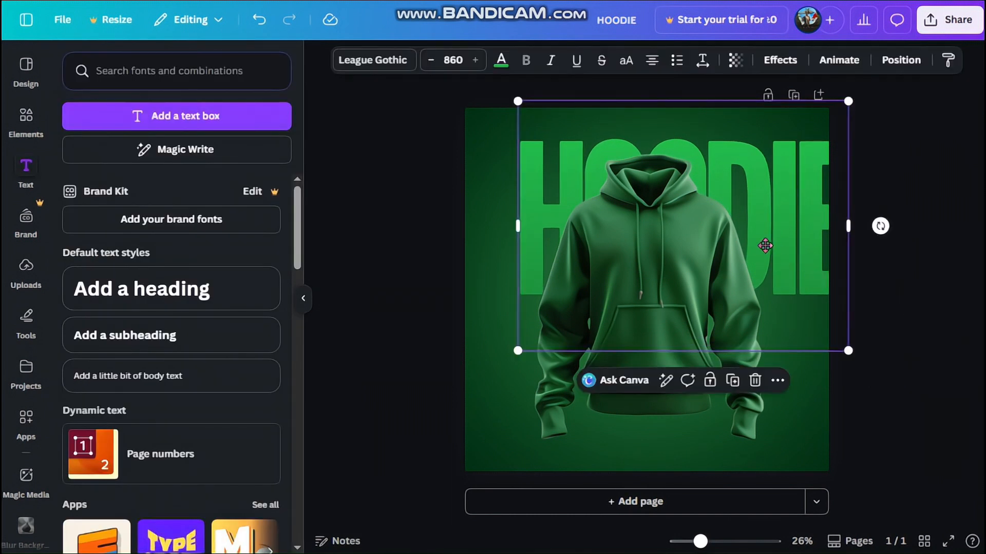
drag(765, 245, 801, 297)
drag(811, 338, 780, 314)
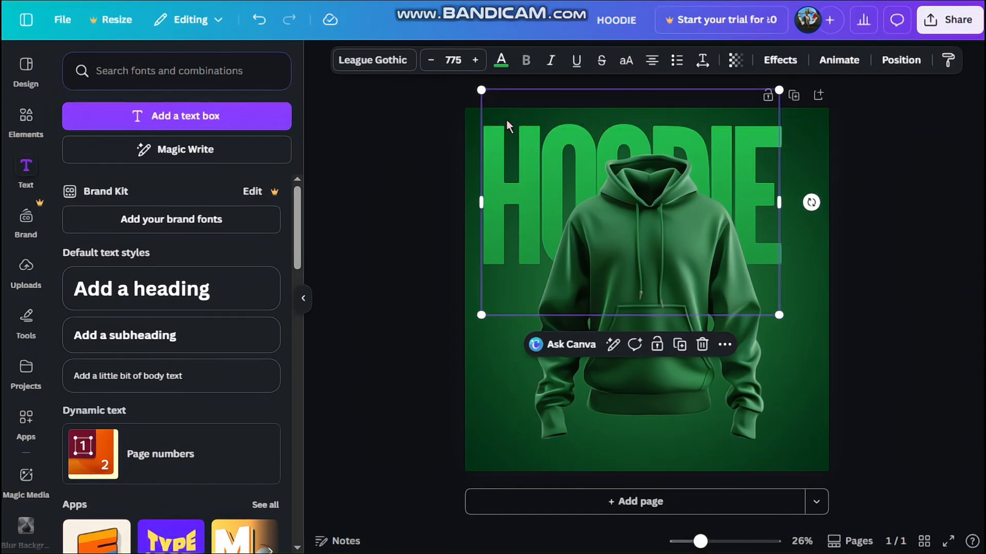
drag(507, 126, 531, 130)
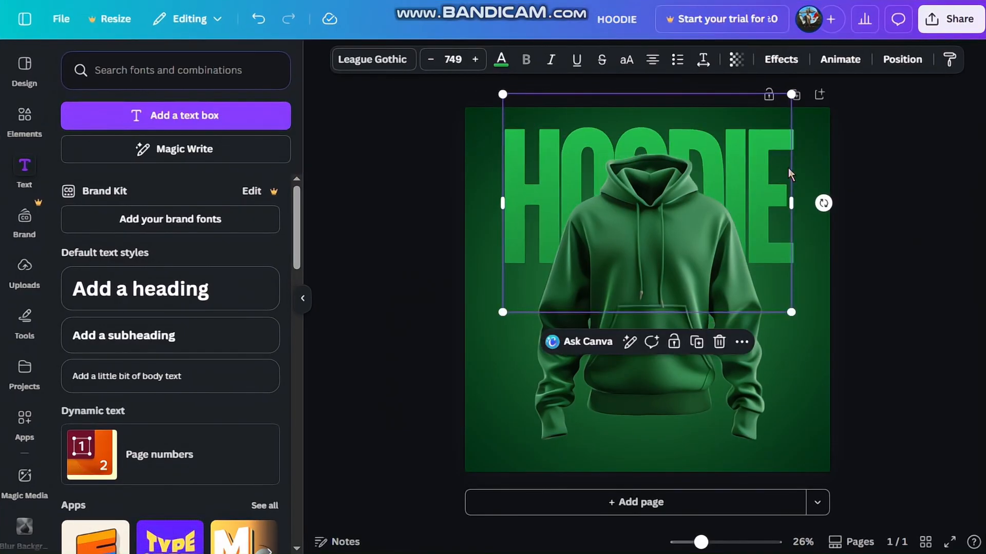
- Duplicate the HOODIE heading and enlarge the copy past the poster's edges, cropped along the bottom behind the hoodie
key(ctrl+d)
drag(756, 239, 756, 323)
drag(792, 420, 982, 550)
drag(770, 359, 663, 448)
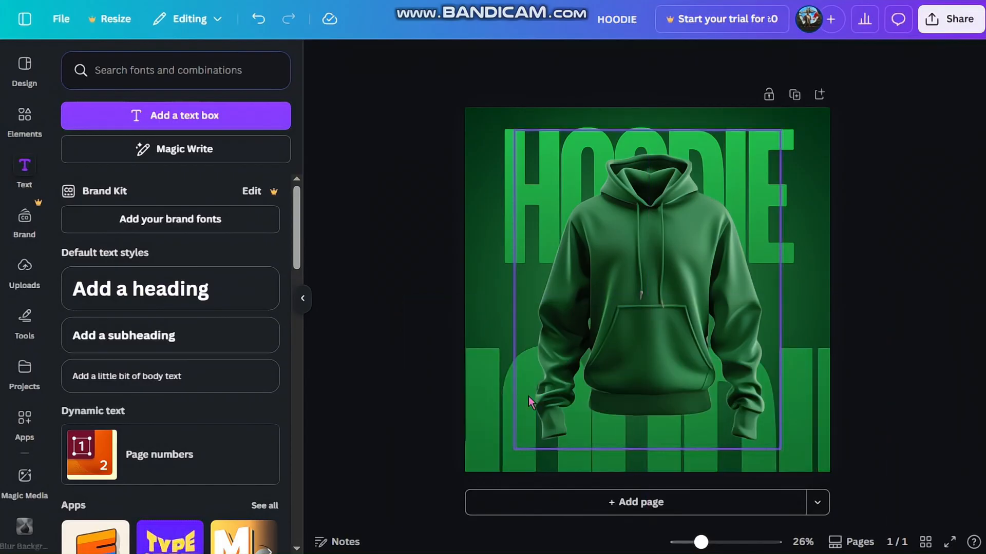
- Add body text with the hoodie description, starting "A hoodie is a versatile, casual top featuring an attached hood" and ending "streetwear, and sportswear."
click(200, 377)
text(A hoodie is a versatile, casual top featuring an attached hood, long sleeves, and usually a drawstring to adjust the hood's opening. Originally designed for laborers in the 1930s to keep warm in cold New York warehouses, they have evolved into a staple of modern fashion, streetwear, and sportswear.)
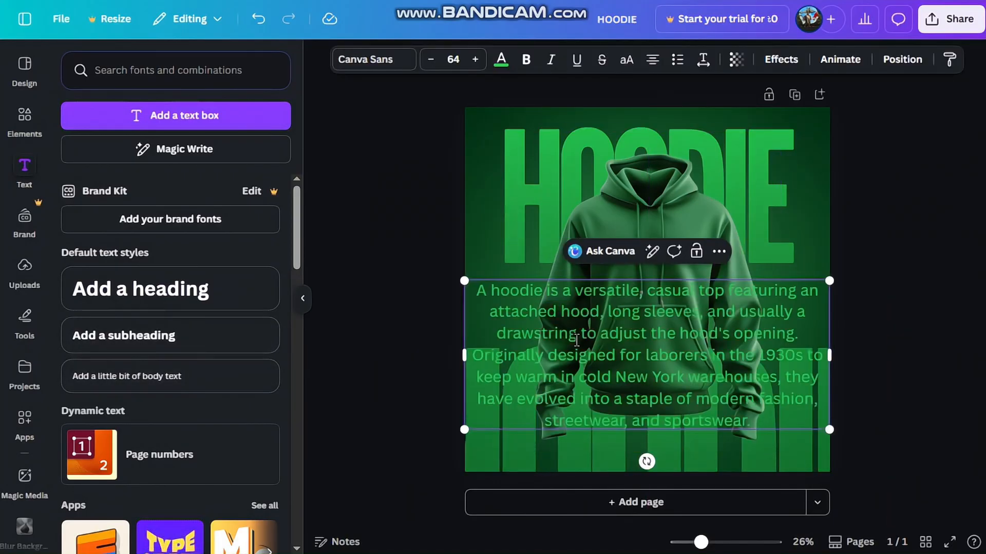
key(Escape)
- Format the description paragraph in white with the Etna Sans Serif font
click(501, 59)
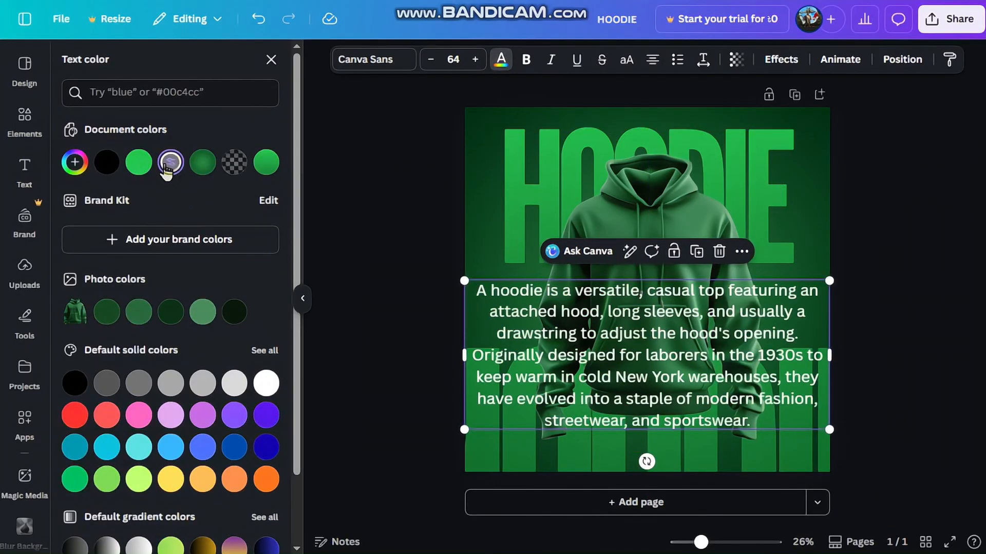
click(526, 62)
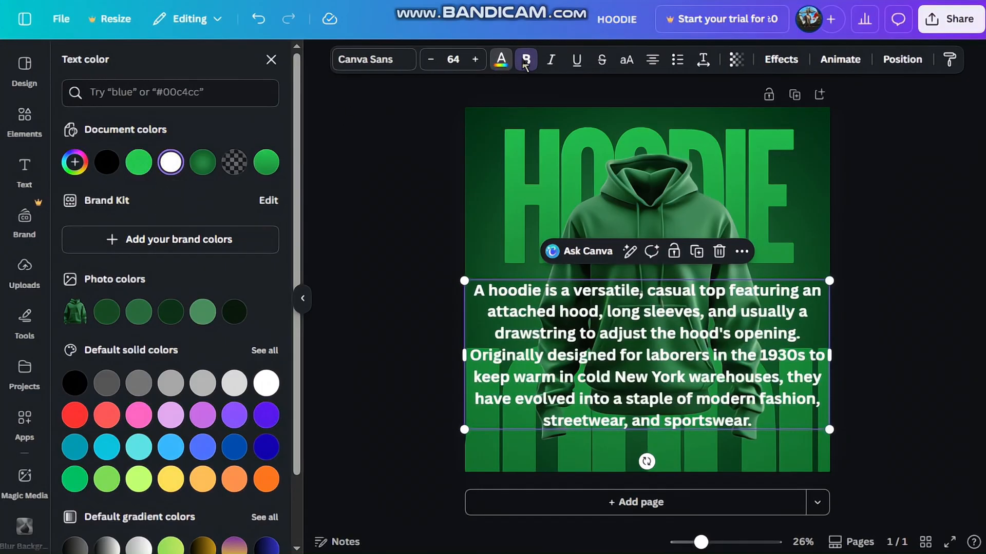
click(370, 67)
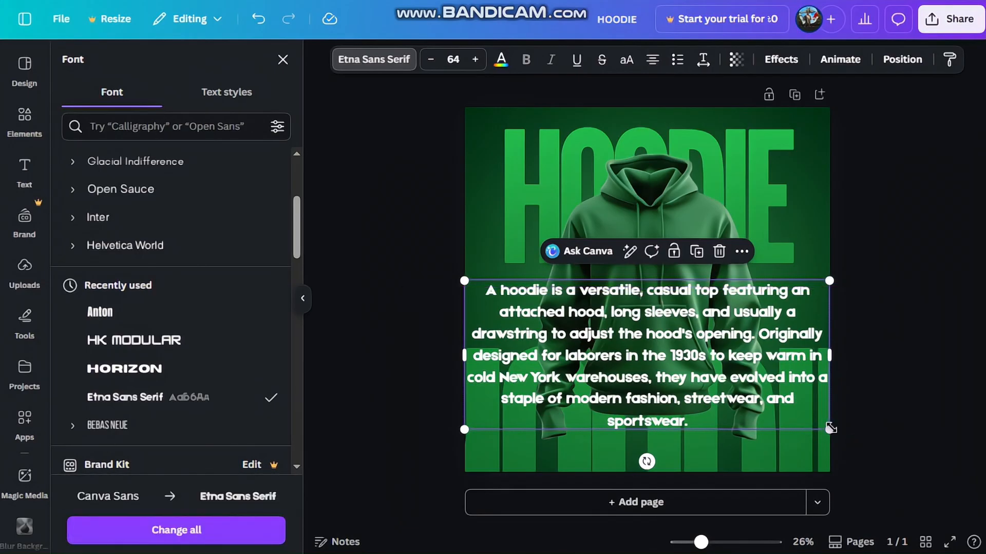
- Shrink the description paragraph to font size 18 and left-align it
drag(823, 424, 567, 323)
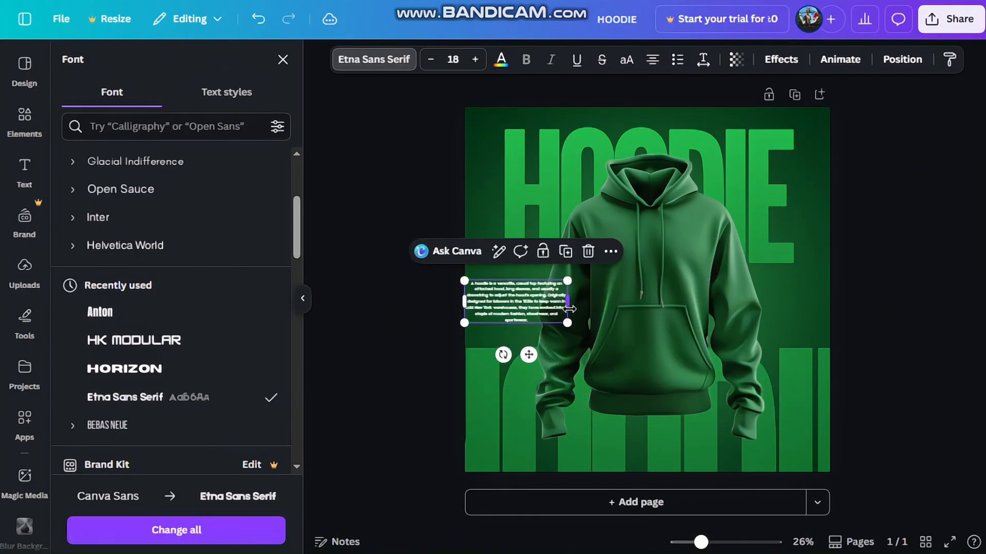
click(653, 60)
click(657, 64)
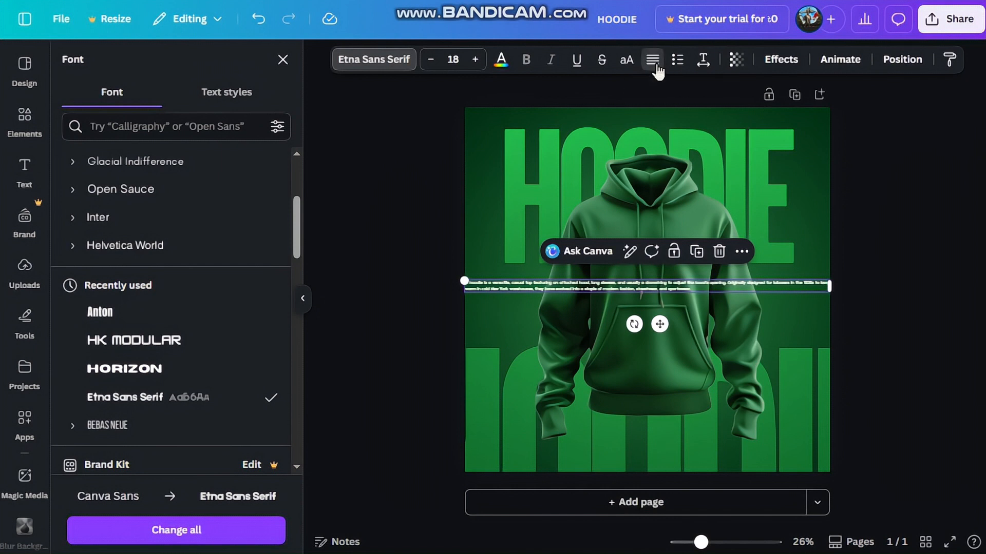
click(657, 65)
click(657, 65)
click(657, 65)
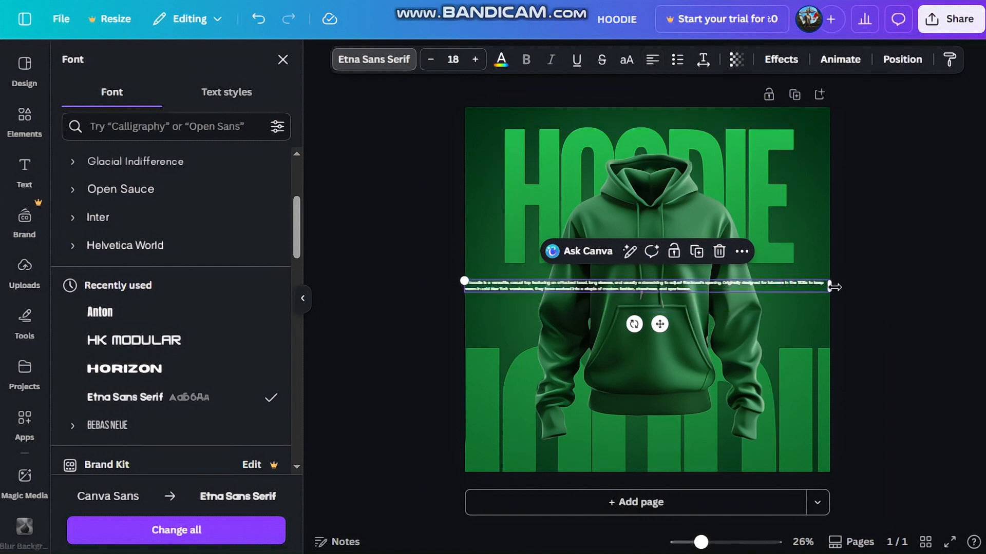
- Narrow the description to a five-line block and place it at the poster's lower left beside the hoodie's cuff
drag(833, 286, 611, 288)
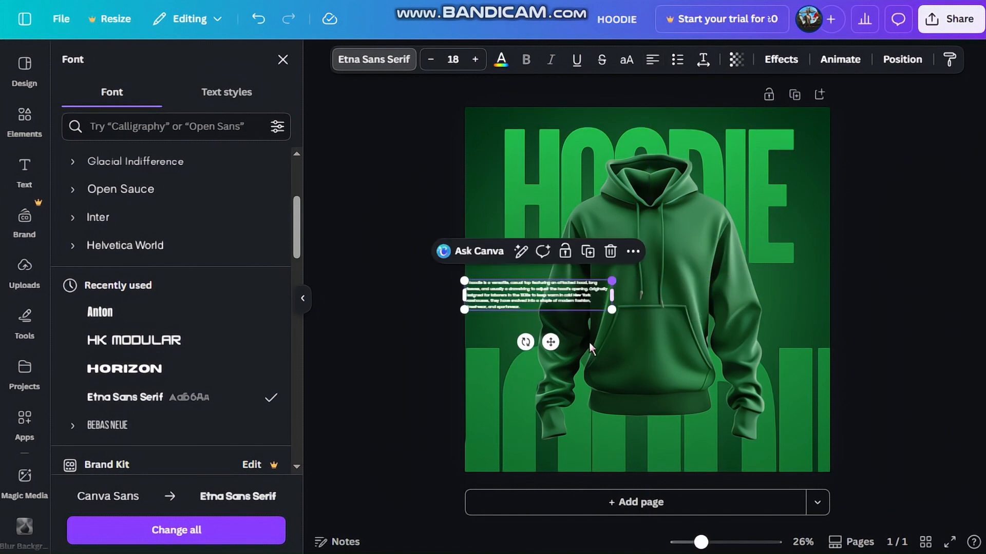
drag(550, 341, 574, 446)
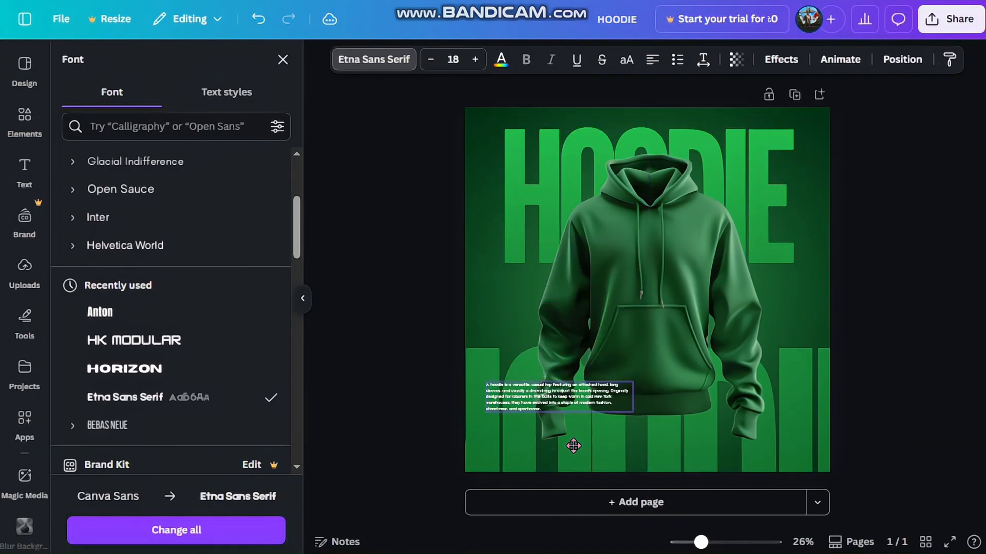
click(920, 311)
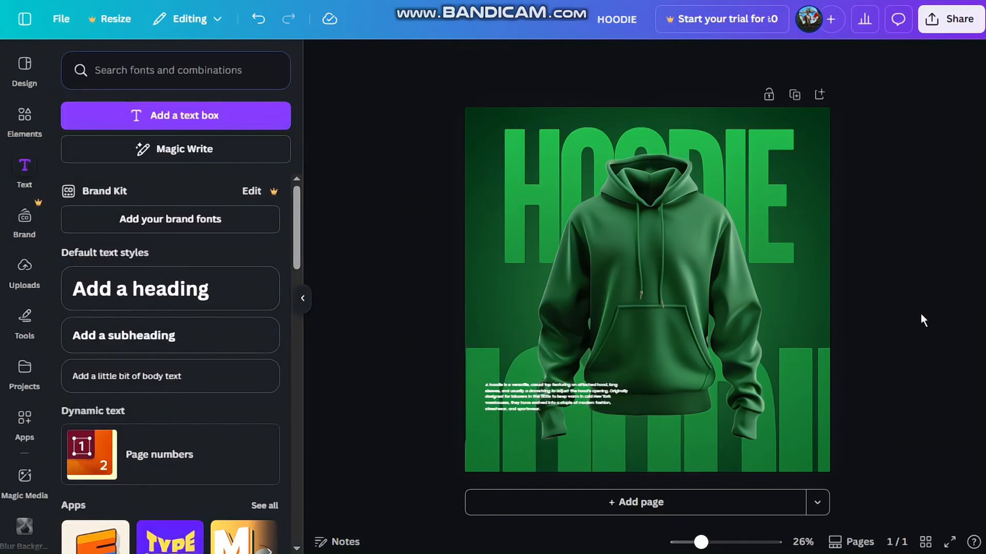
- Add a heading reading "500$" to the poster
click(220, 307)
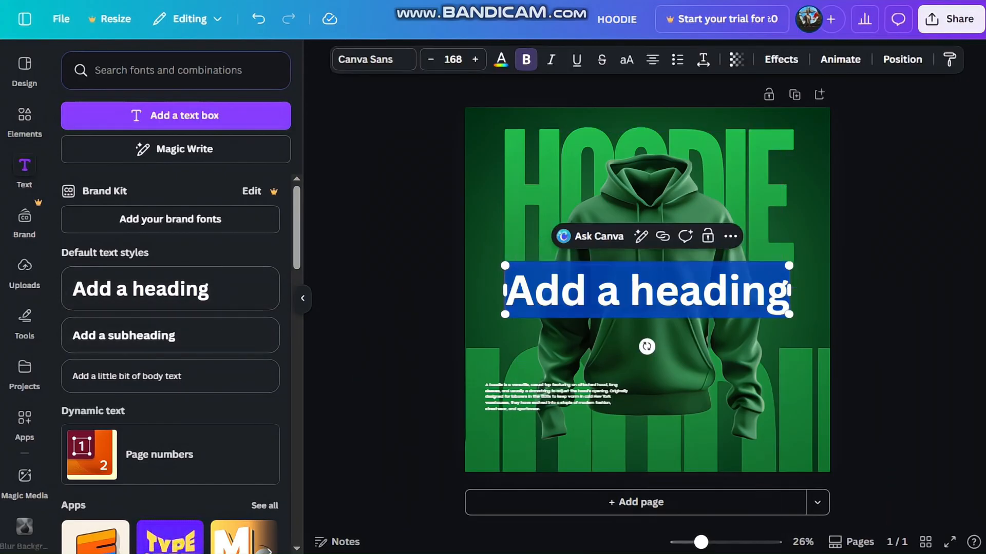
text(500)
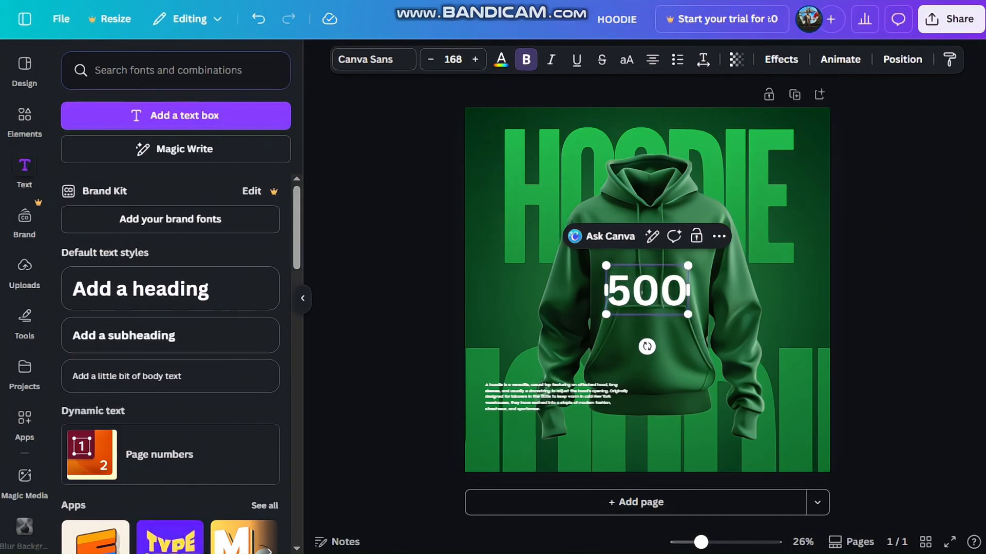
text($)
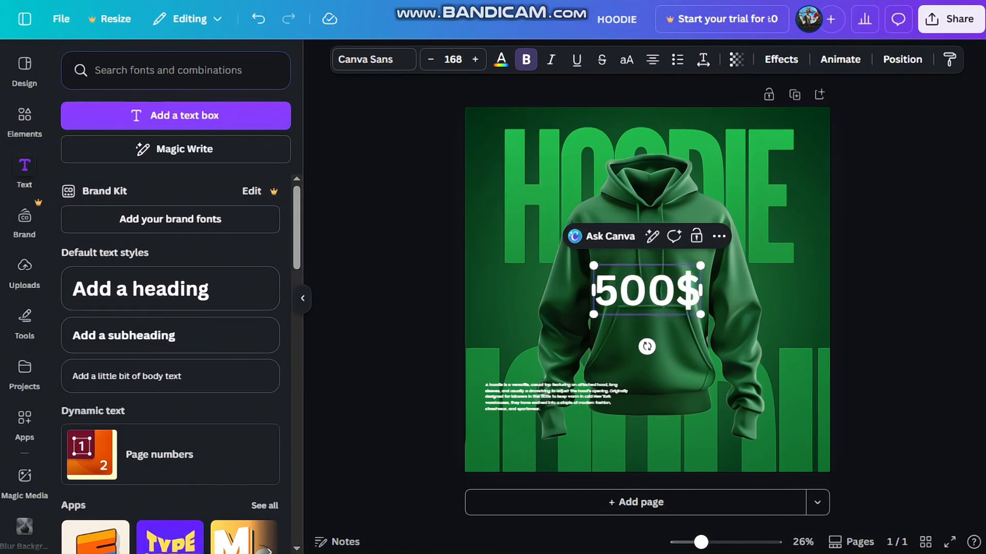
click(931, 342)
- Reduce the 500$ price text to font size 101
click(642, 300)
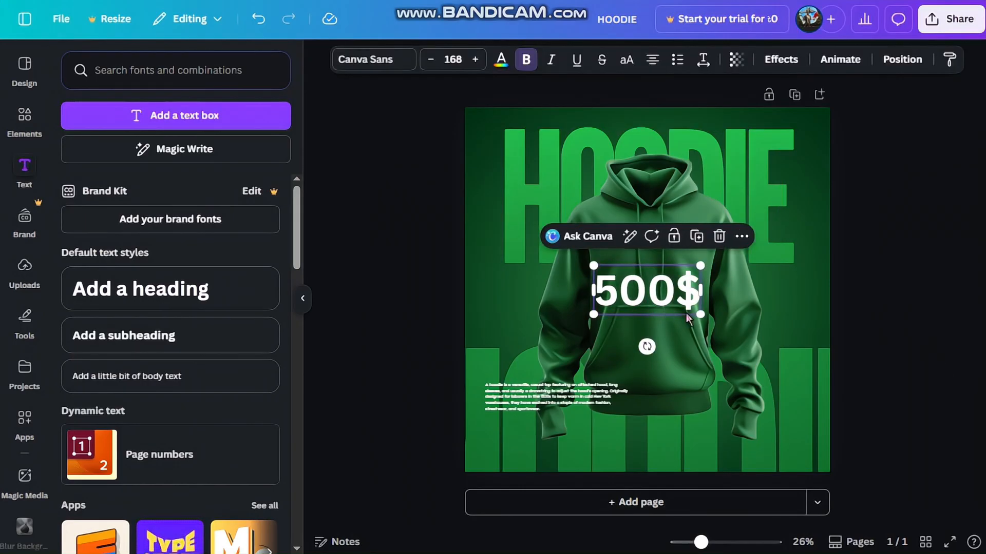
click(666, 291)
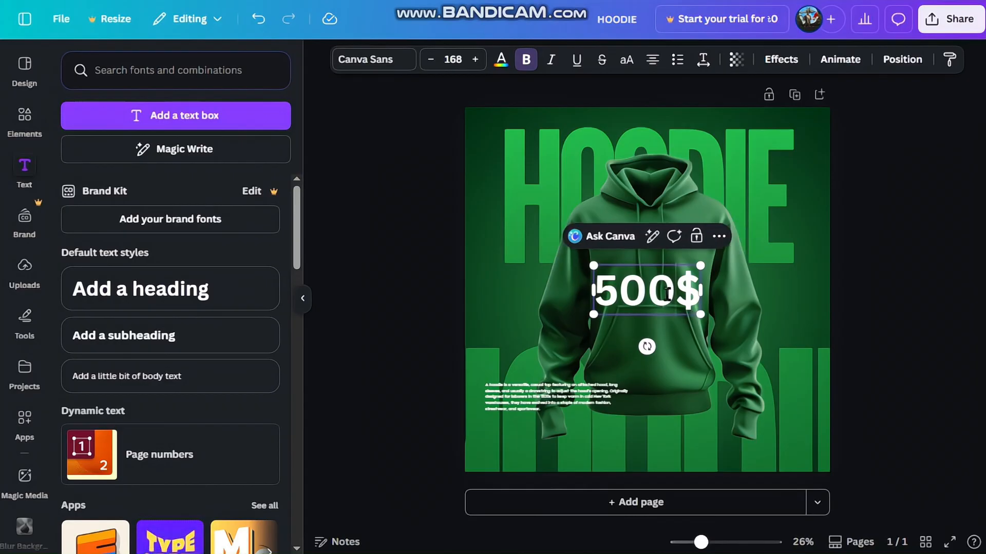
drag(701, 315, 659, 296)
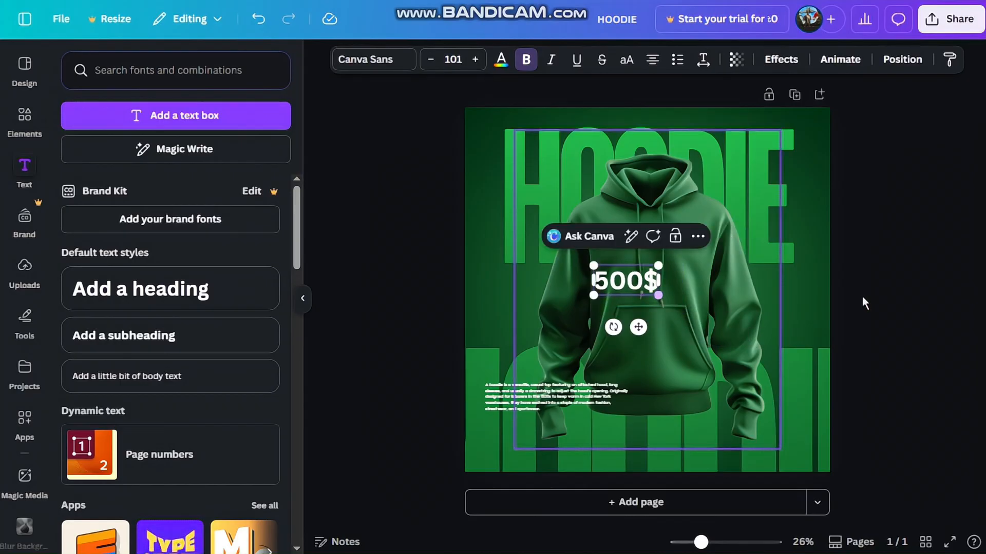
click(861, 297)
- Set the 500$ price in the Anton font and place it directly above the lower-left description
click(623, 281)
click(378, 60)
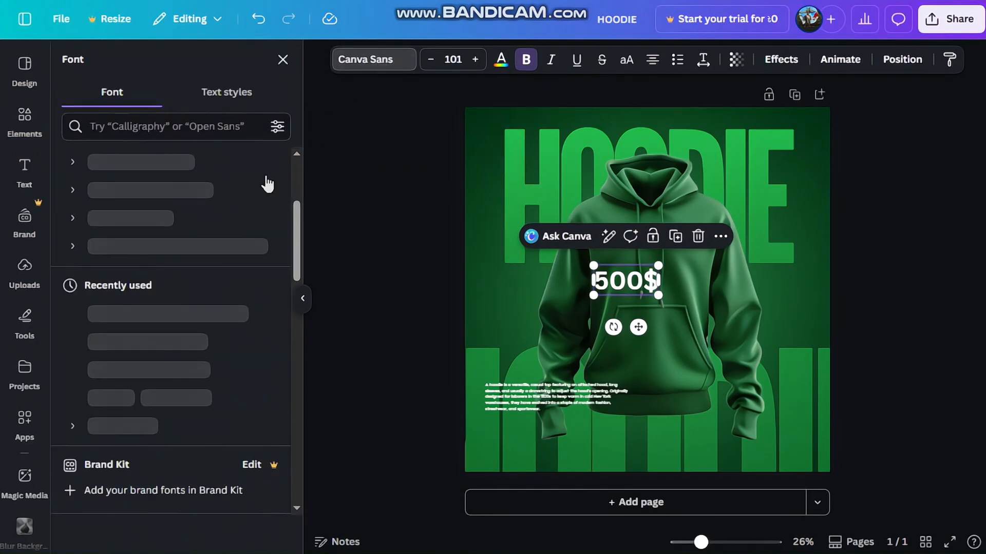
click(158, 319)
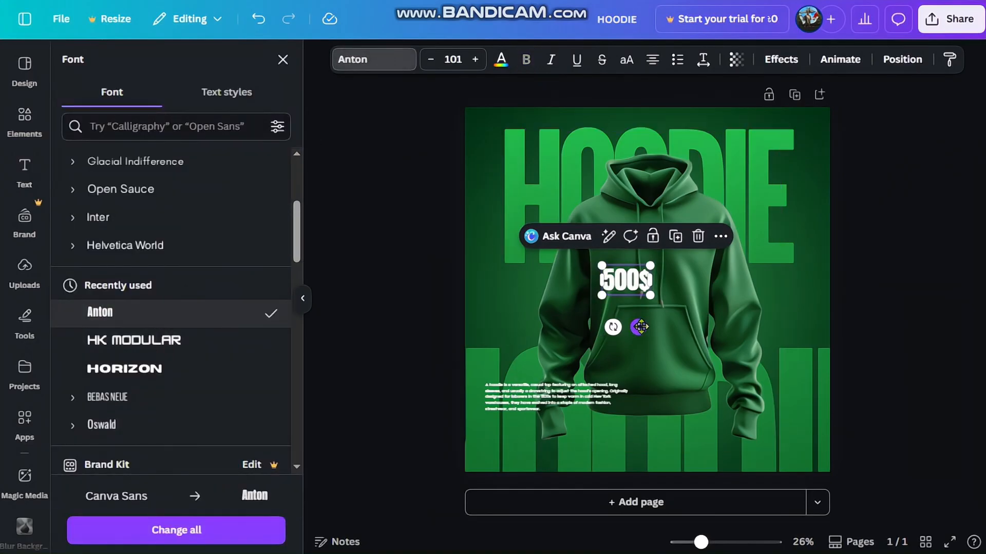
drag(638, 327, 583, 455)
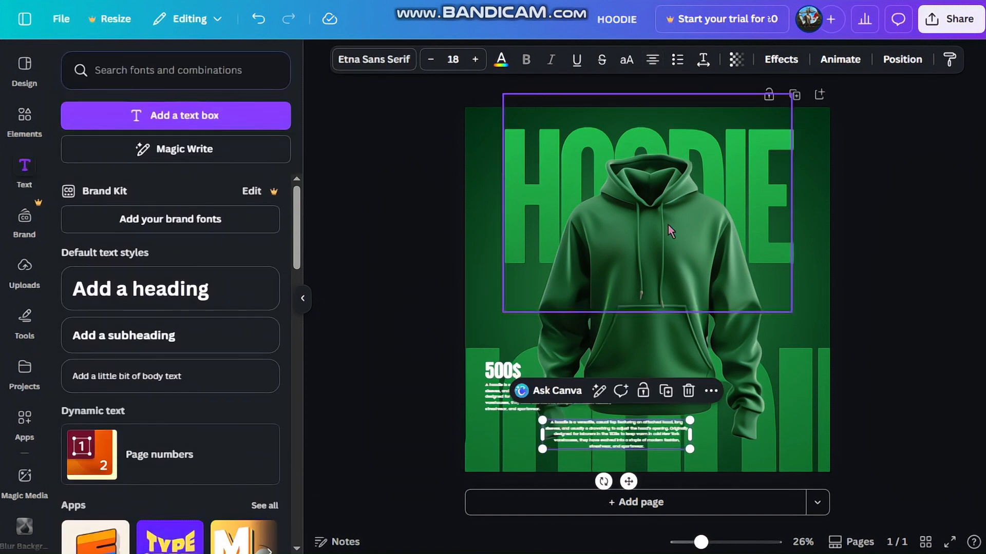
- Duplicate the description, centre the copy near the poster's bottom edge and widen its text box to three lines
drag(692, 438, 810, 442)
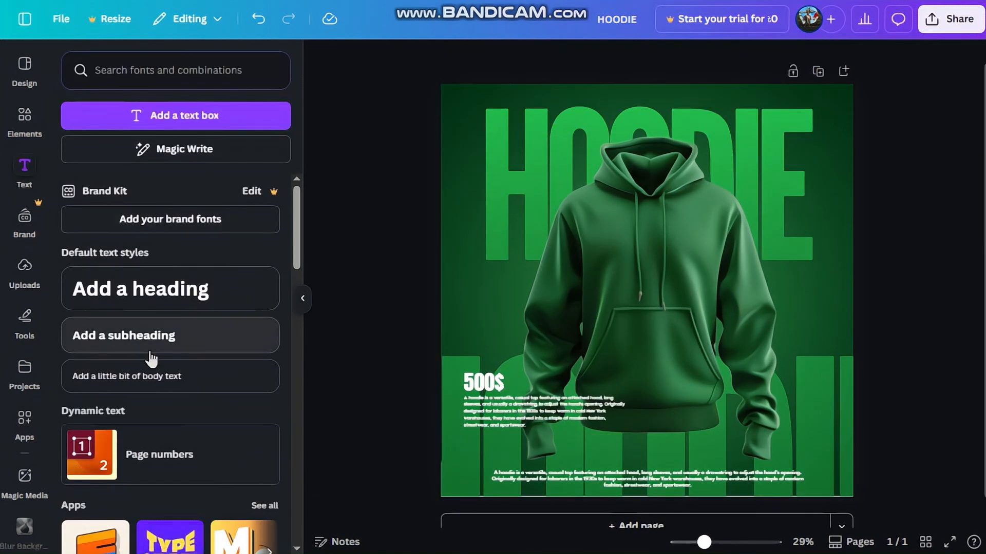
- Add a subheading reading "HOODIE HOODIE HOODIE" across the middle of the hoodie
click(185, 349)
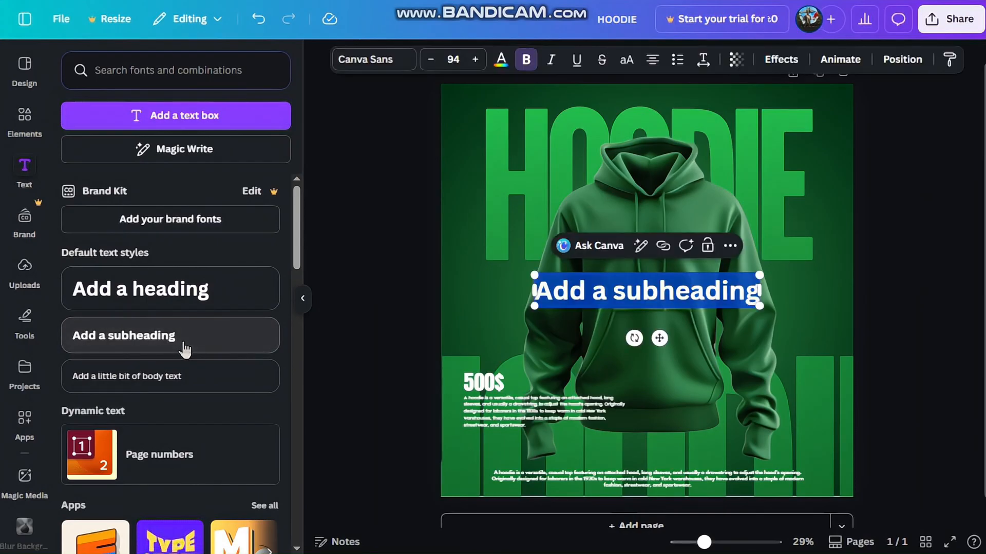
text(HO)
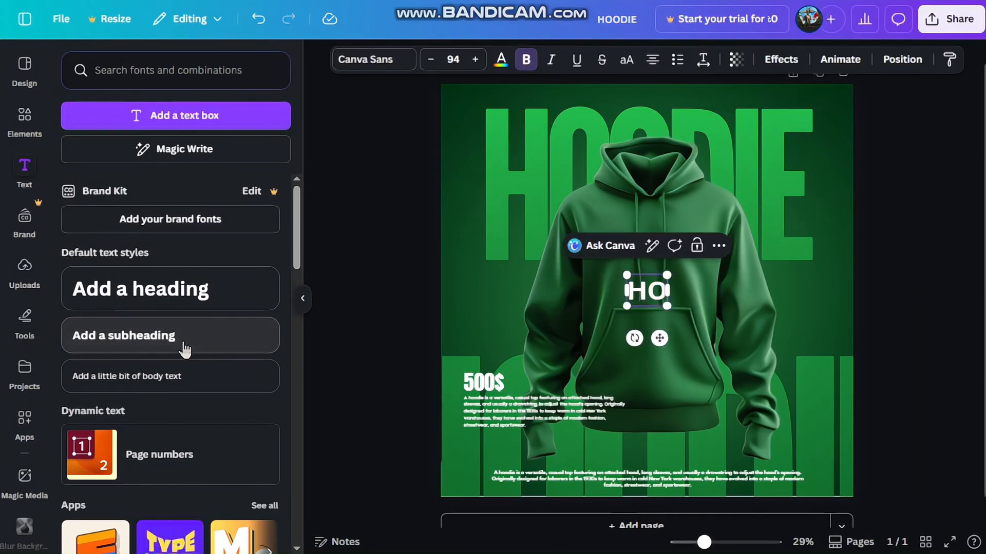
text(OO)
key(BackSpace)
text(DIE)
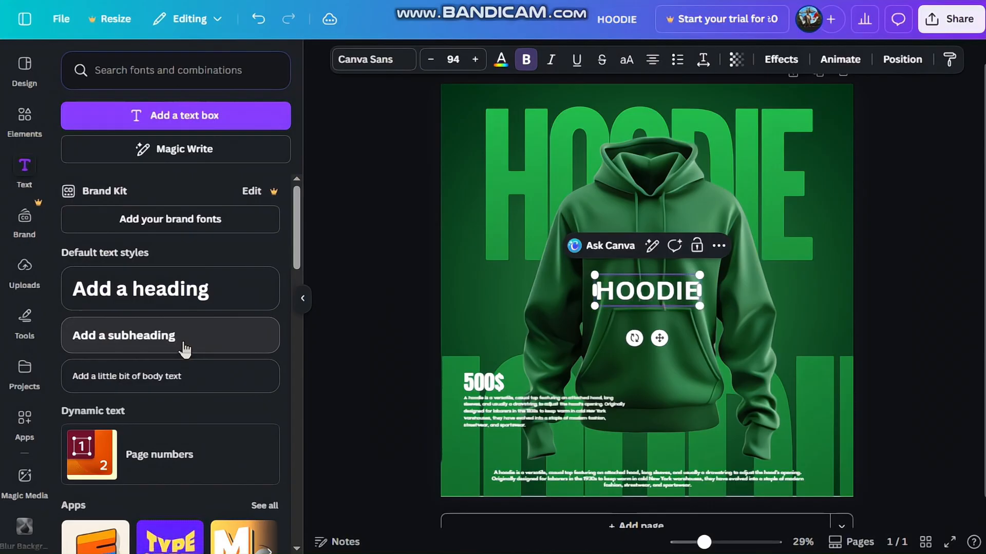
text( HOOD)
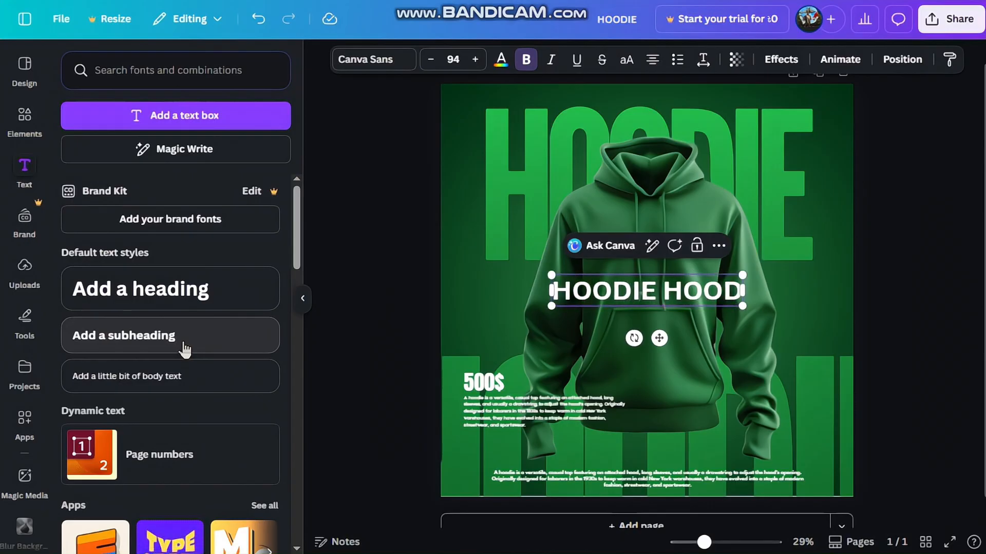
text(IE HOO)
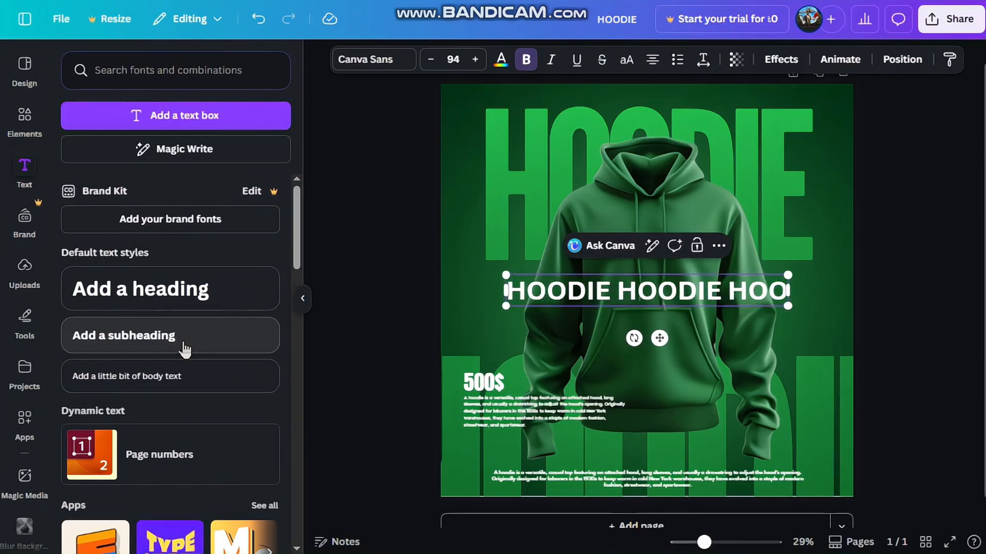
text(DIE)
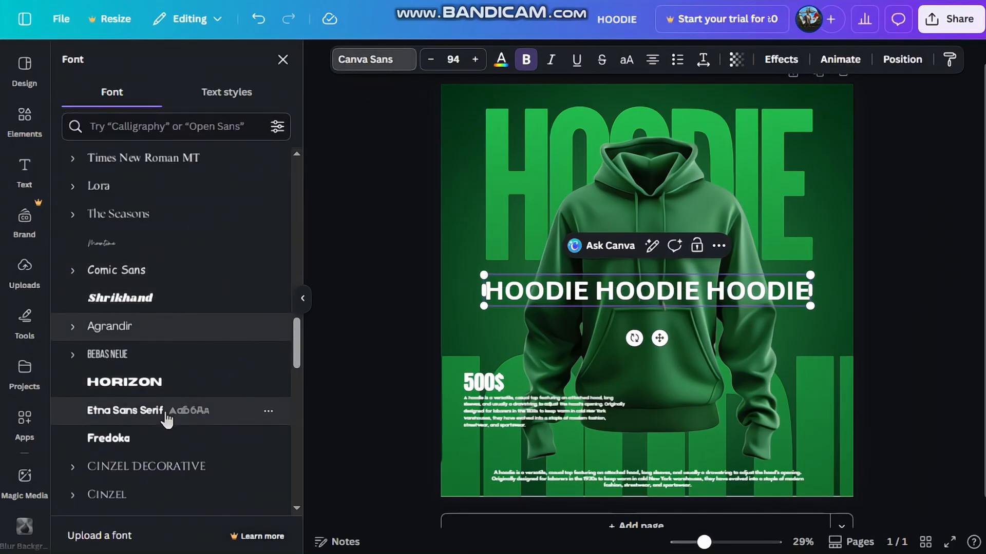
- Set the repeated HOODIE line in Etna Sans Serif and extend it to "HOODIE HOODIE HOODIE HOODIE HOO" across the poster's width
click(165, 411)
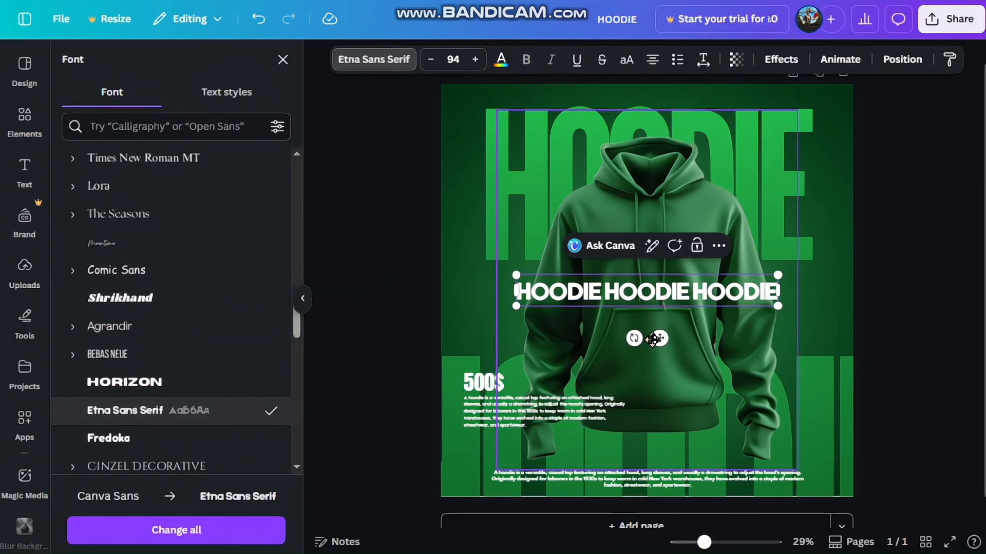
click(773, 292)
text(HOO)
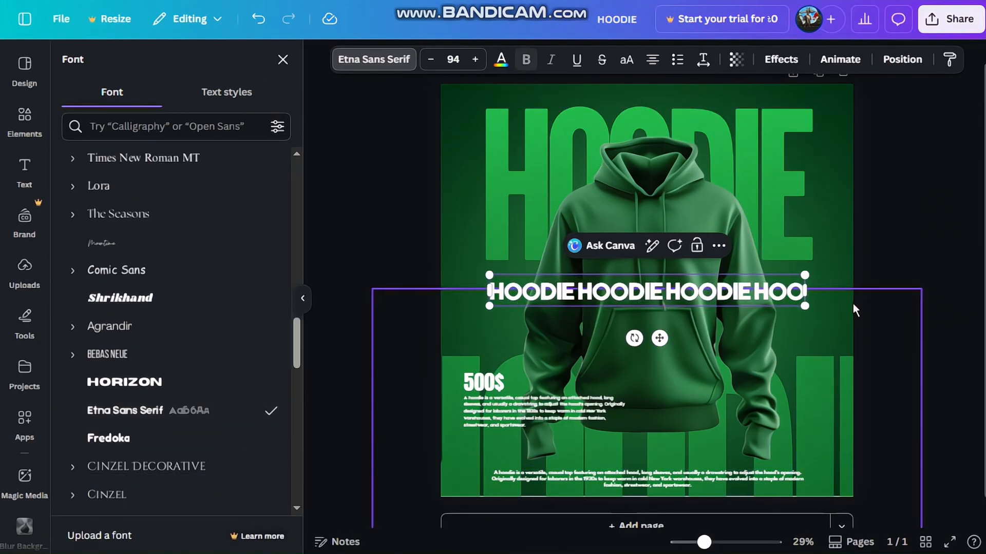
text(DIE HOO)
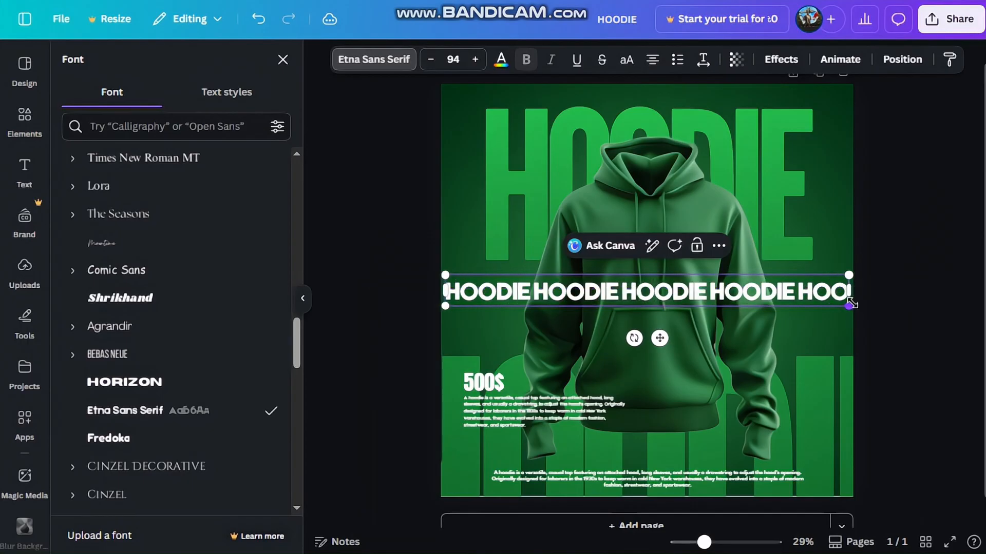
- Complete the fifth HOODIE in the repeated line, fit it all on one line and centre it across the poster
text(DIE)
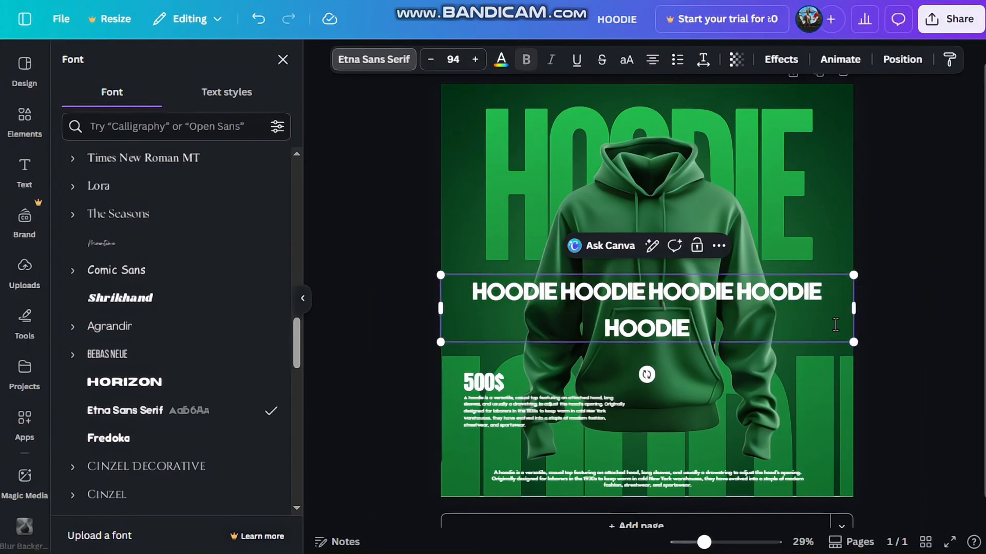
drag(855, 307, 904, 286)
click(916, 322)
click(843, 294)
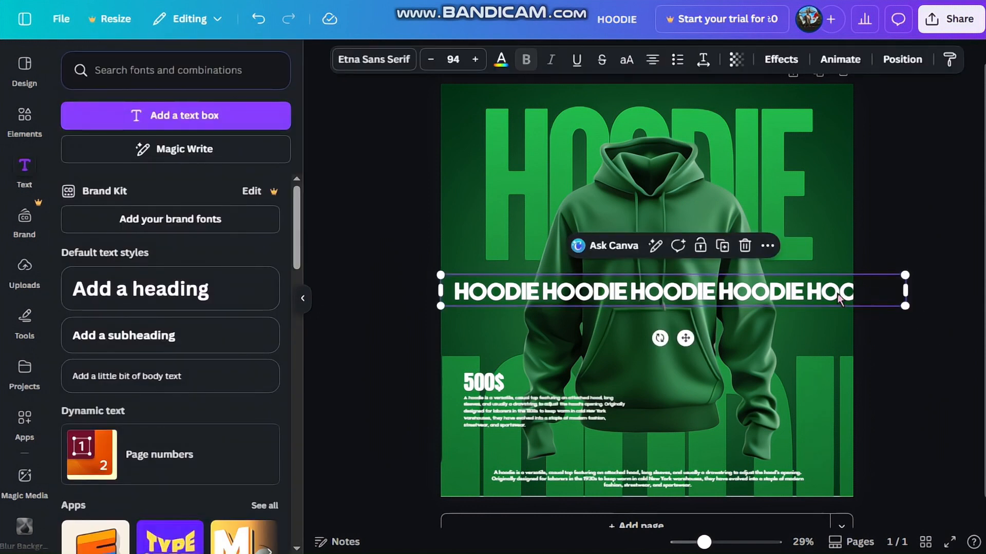
drag(843, 294, 822, 317)
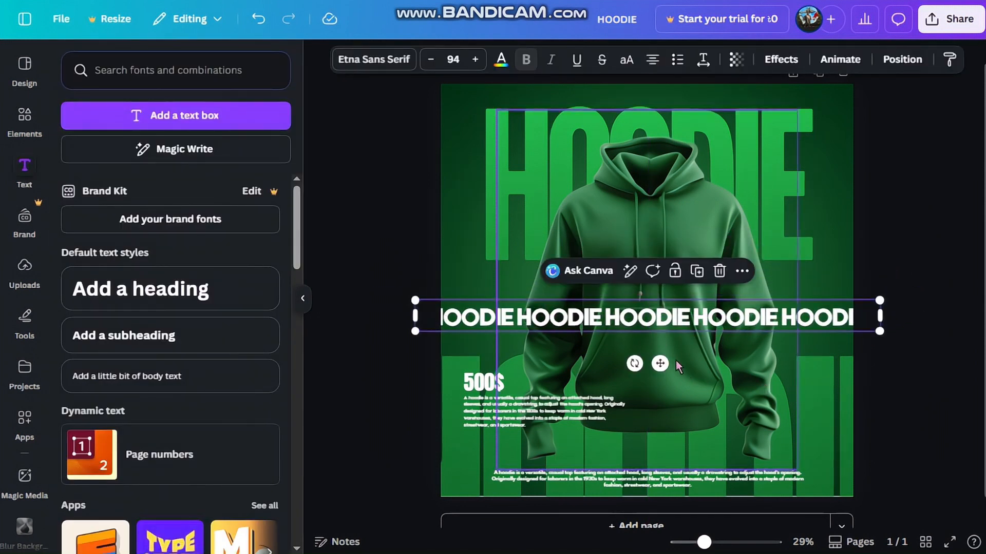
- Tilt the repeated HOODIE line so it rises toward the poster's right edge and set its transparency to 28
drag(633, 363, 642, 373)
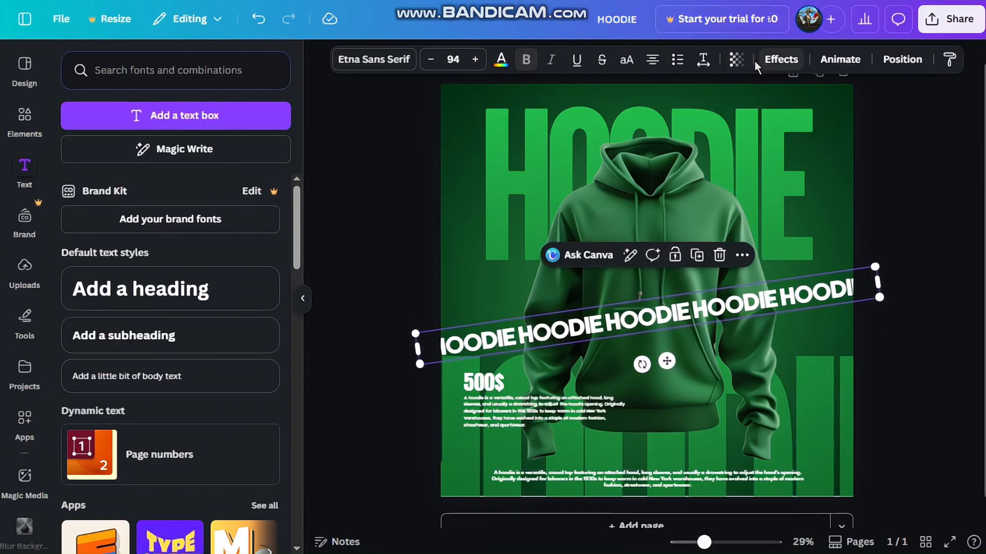
click(737, 59)
drag(773, 116, 701, 117)
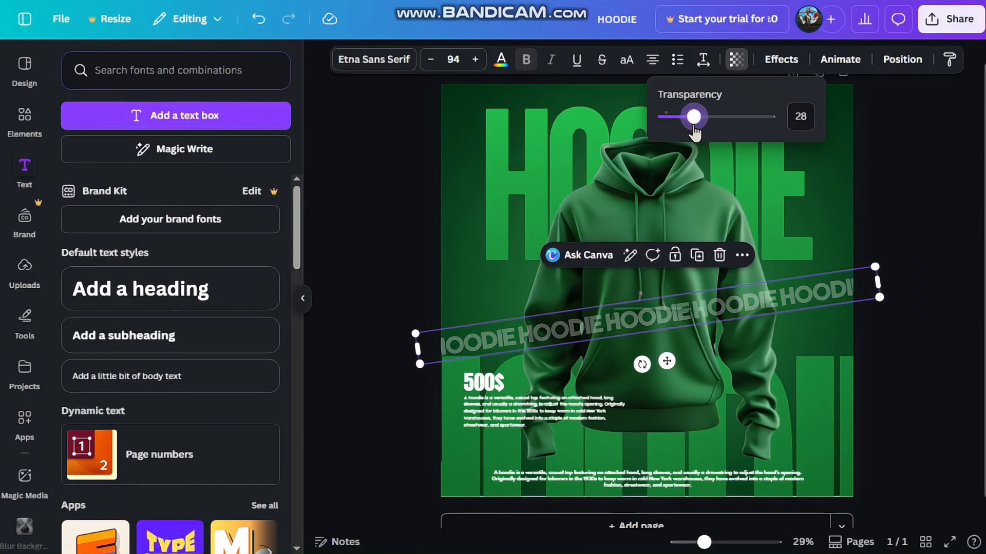
- Duplicate the tilted HOODIE line and place the copy directly above the original
click(697, 255)
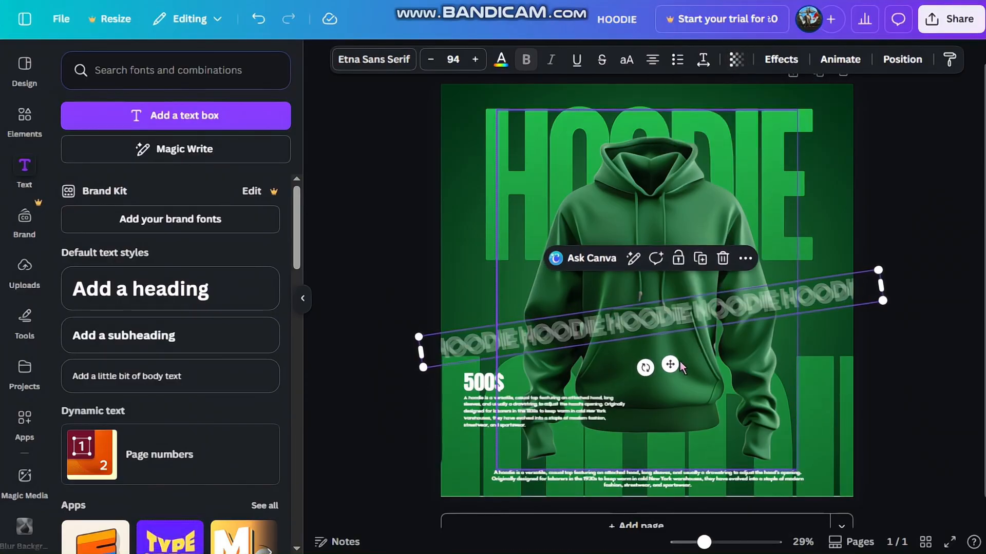
drag(667, 362, 642, 344)
click(912, 293)
key(ctrl+z)
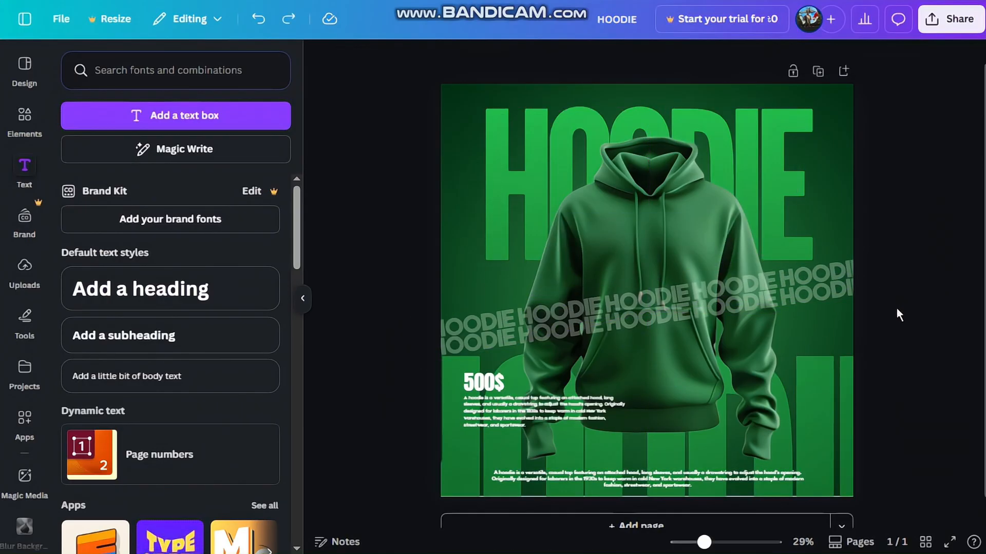
- Send both tilted HOODIE lines behind the hoodie and the large headings in the layer order, keeping them at mid-poster height
drag(853, 306, 852, 296)
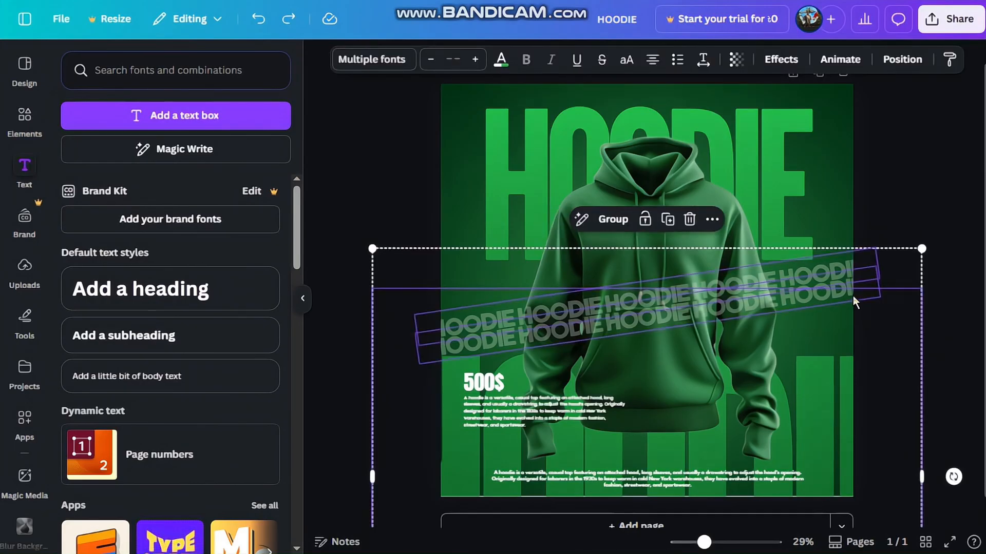
click(892, 255)
click(833, 292)
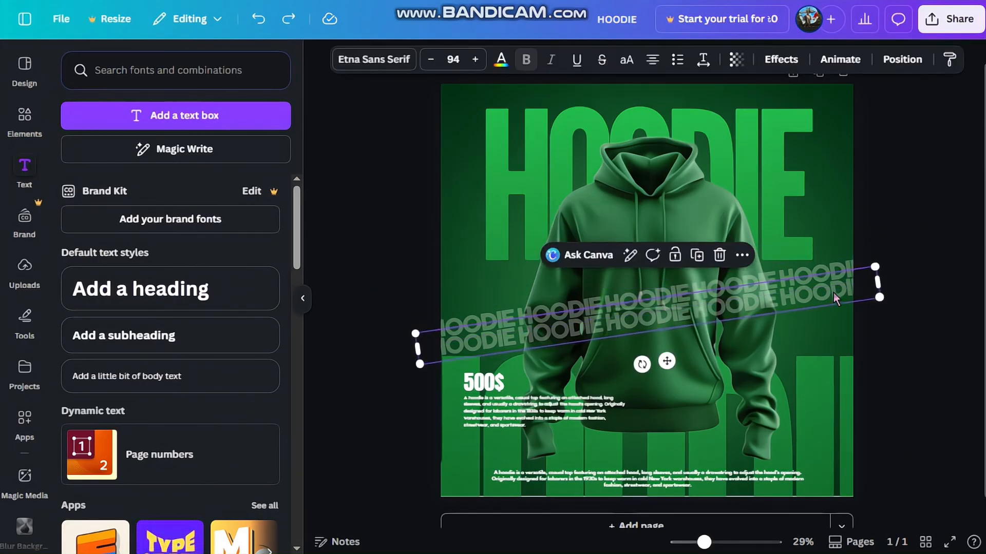
right_click(833, 292)
mouse_move(689, 334)
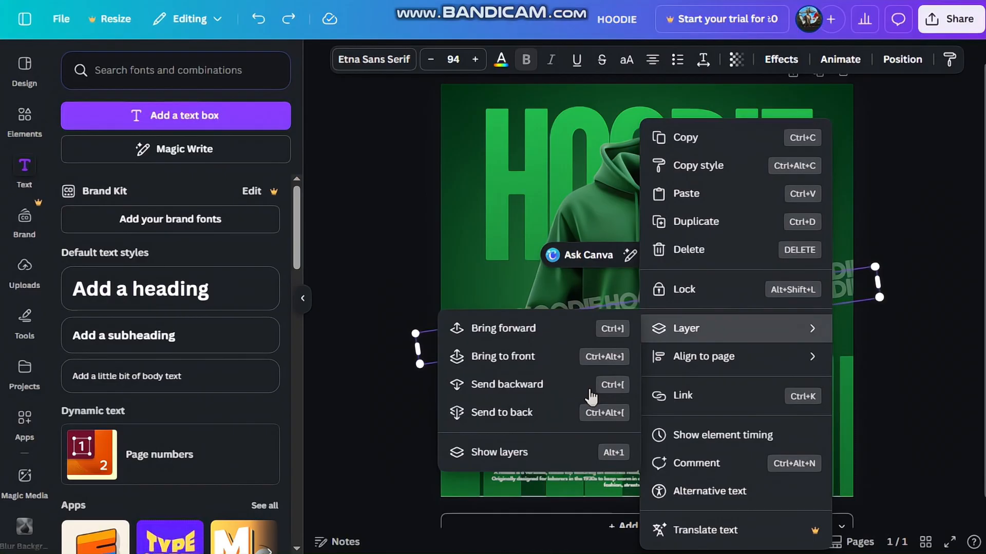
click(526, 455)
shift+click(169, 179)
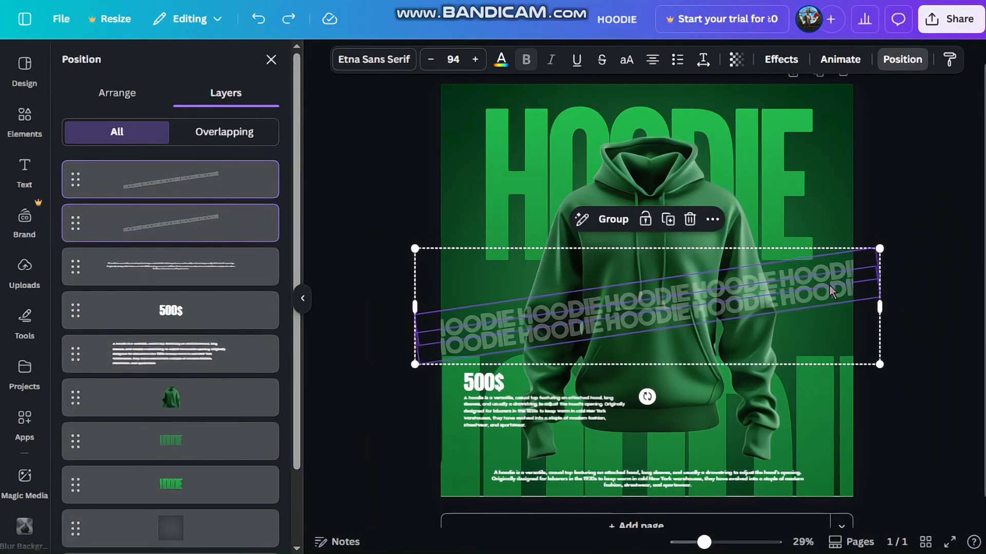
drag(842, 281, 845, 278)
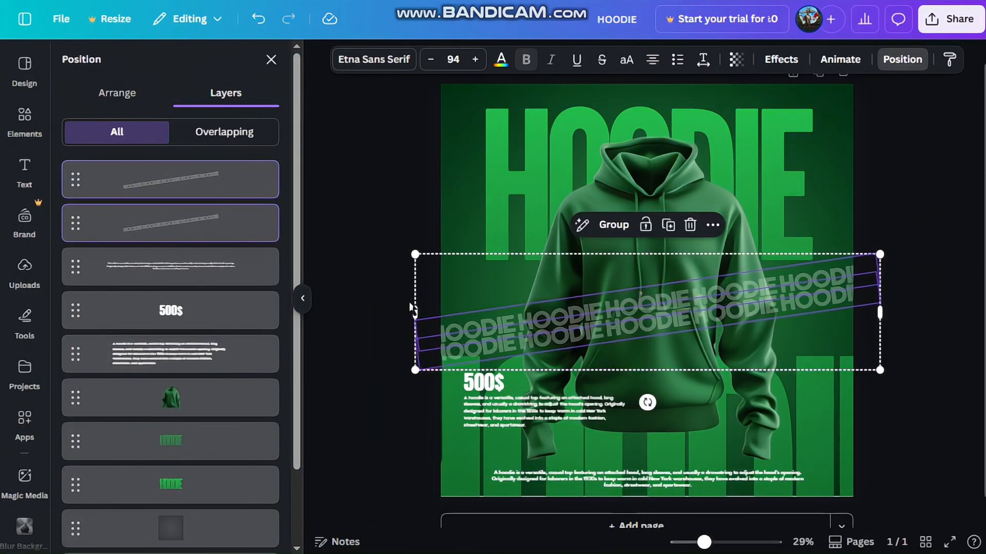
drag(251, 191, 234, 474)
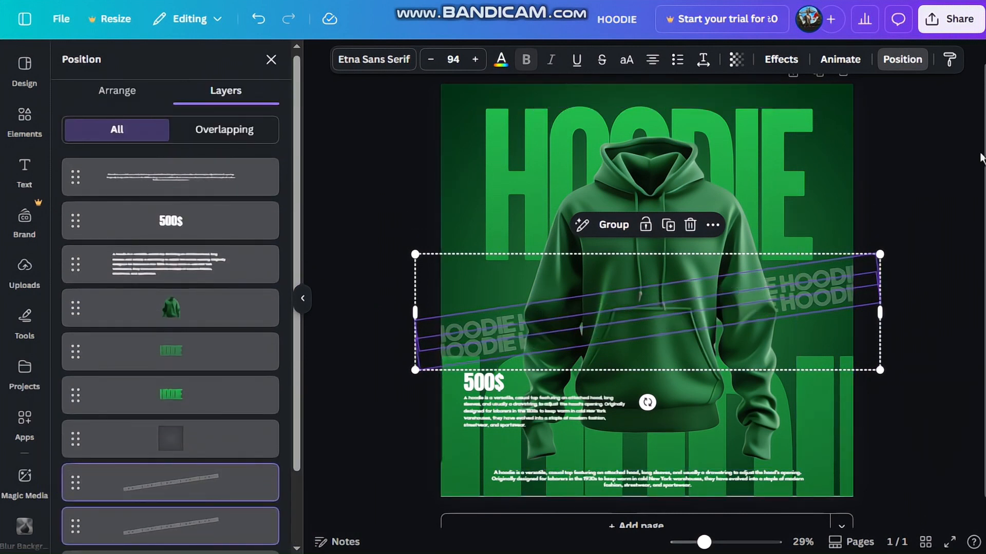
drag(856, 267, 857, 260)
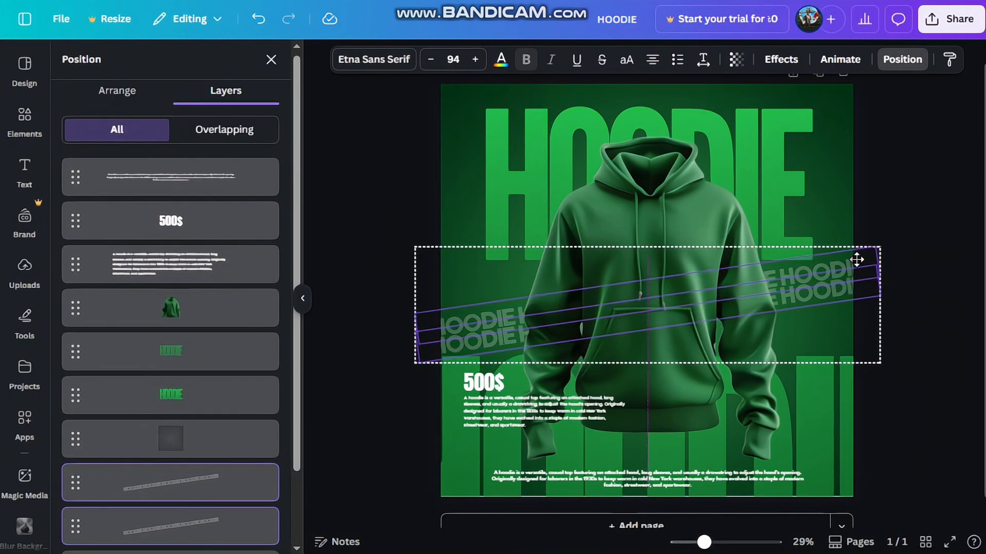
click(919, 176)
click(916, 177)
- Duplicate the lower-left description, enlarge the copy to font size 31.2 and place it across the hoodie's chest
click(553, 407)
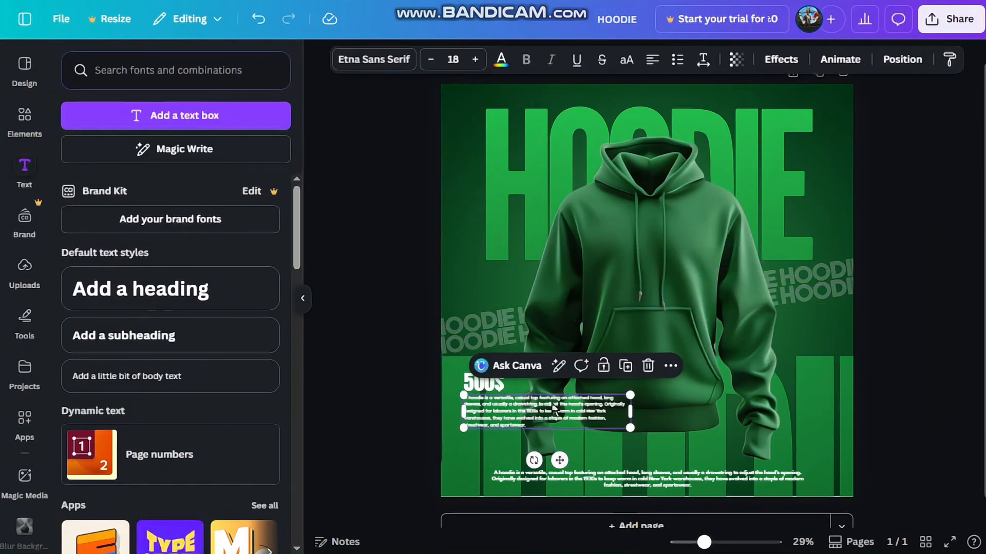
click(596, 368)
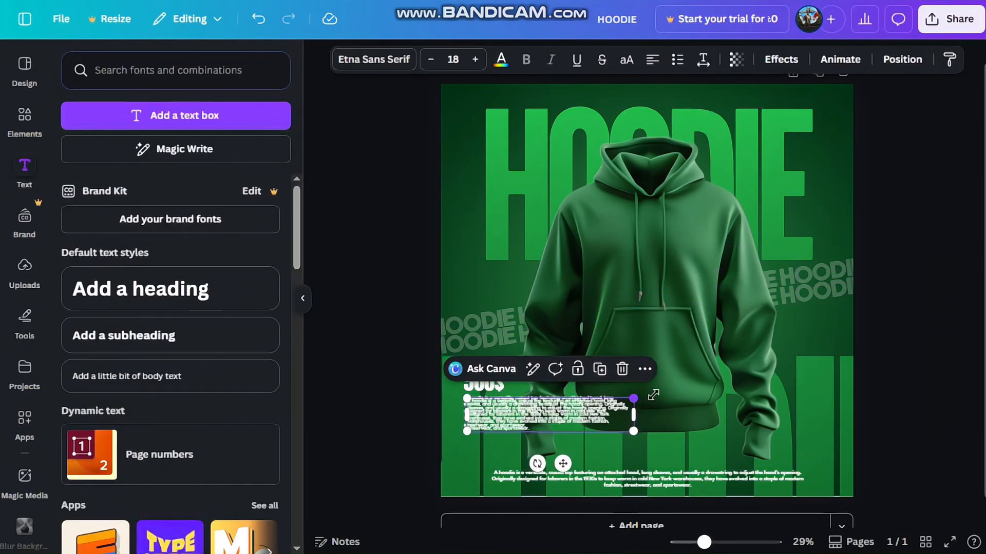
drag(633, 399, 751, 377)
drag(686, 415, 721, 286)
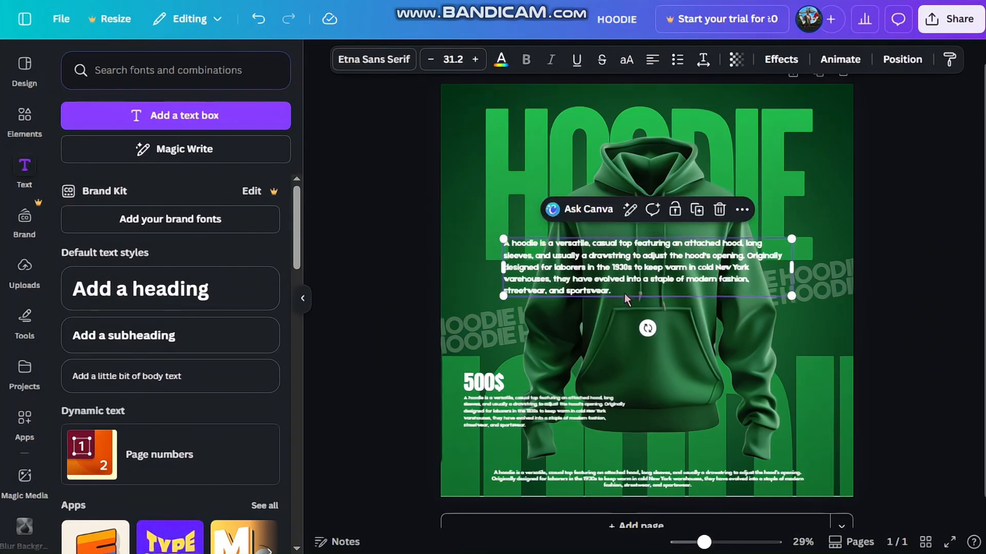
- Shorten the enlarged description by deleting everything after "warehouses"
double_click(614, 291)
click(614, 291)
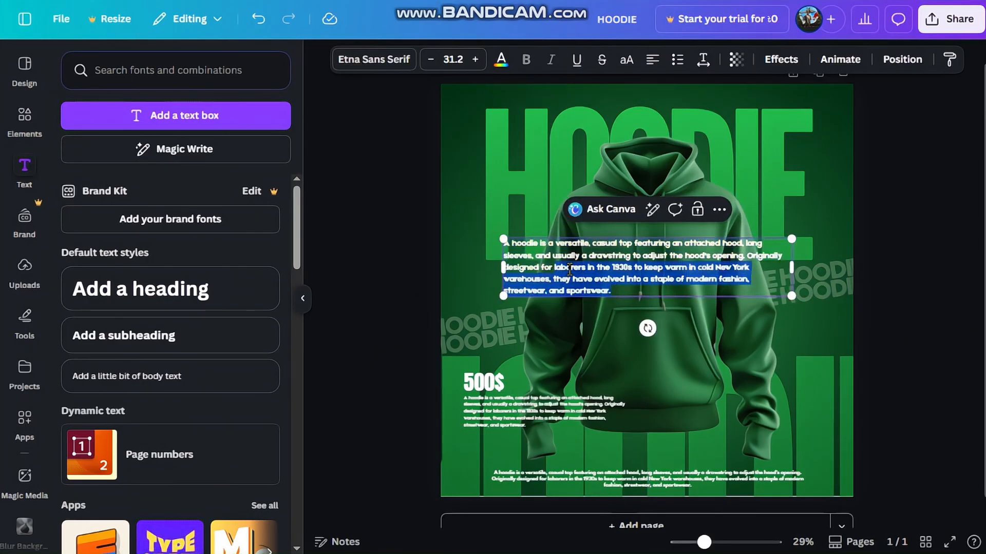
drag(639, 262, 588, 285)
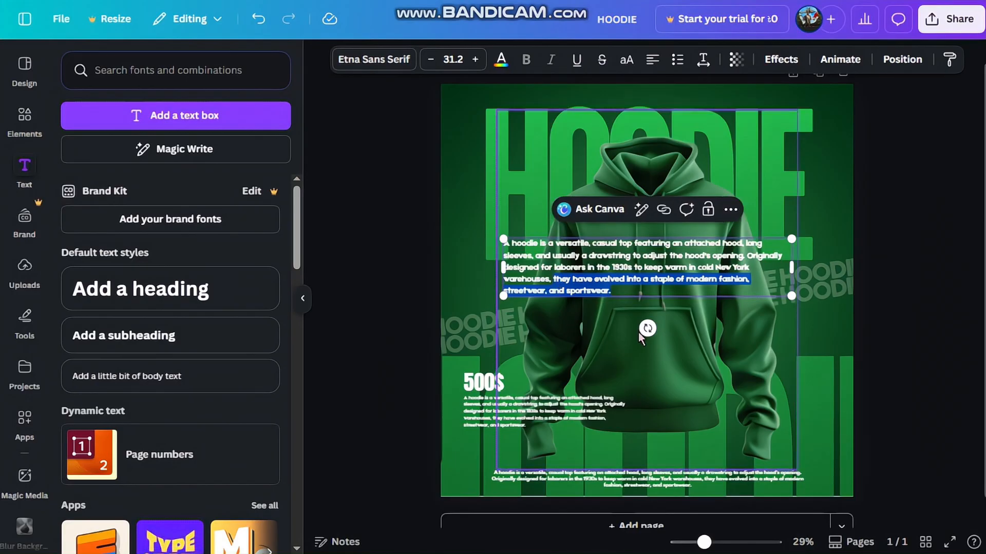
key(BackSpace)
key(Escape)
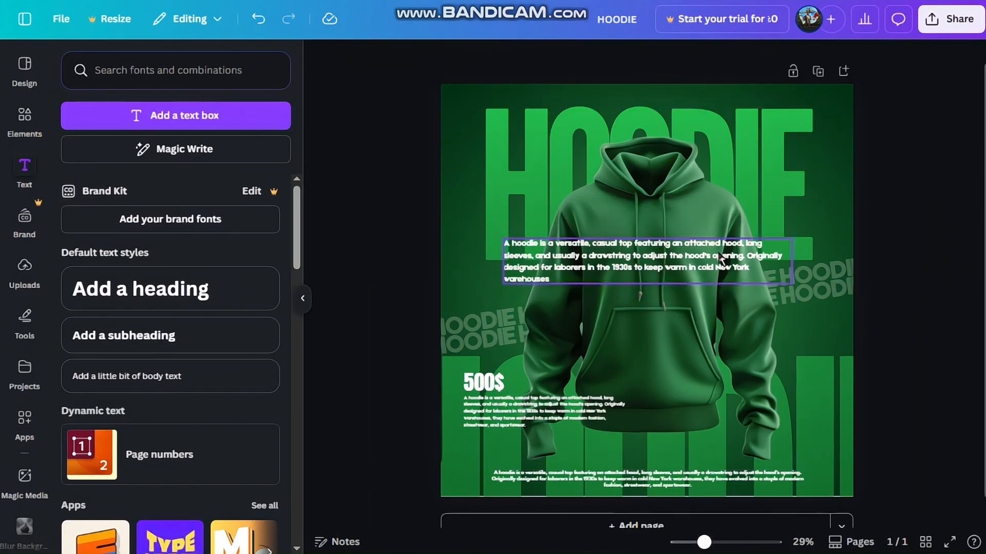
- Right-align the shortened description and scale it down to font size 15.7
click(654, 62)
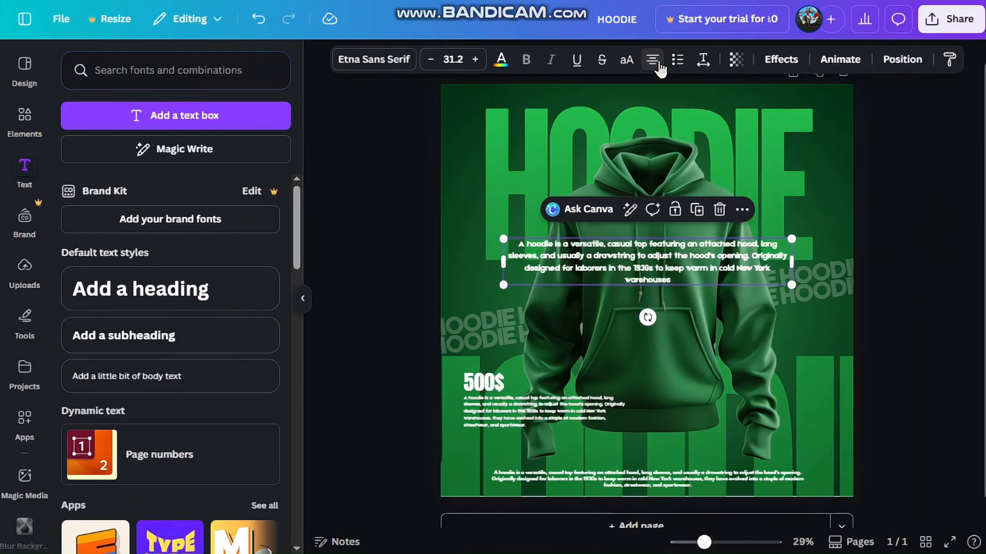
click(655, 61)
drag(503, 239, 651, 289)
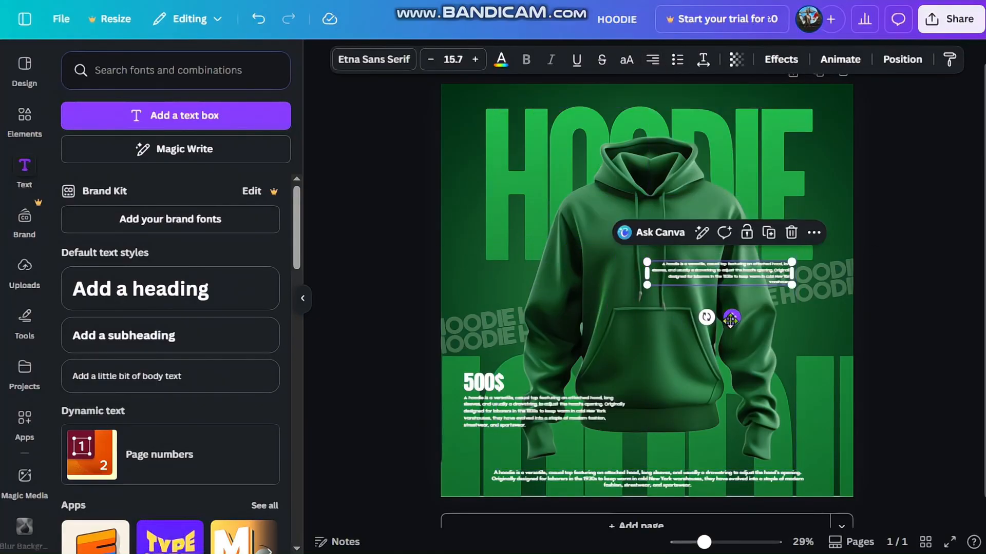
- Place the shortened description near the poster's right edge, just above the tilted HOODIE lines, and narrow its text box slightly
drag(732, 318, 749, 286)
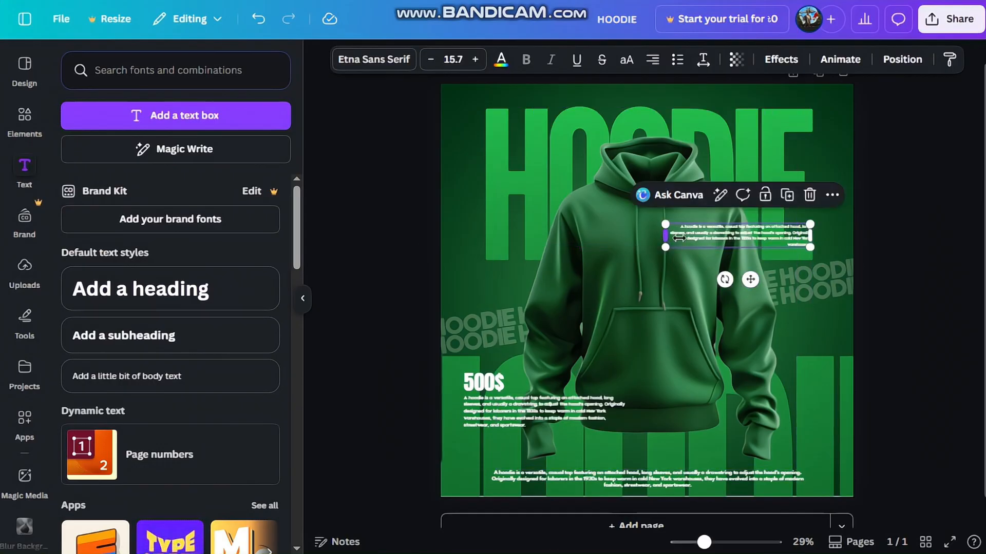
drag(679, 238, 682, 237)
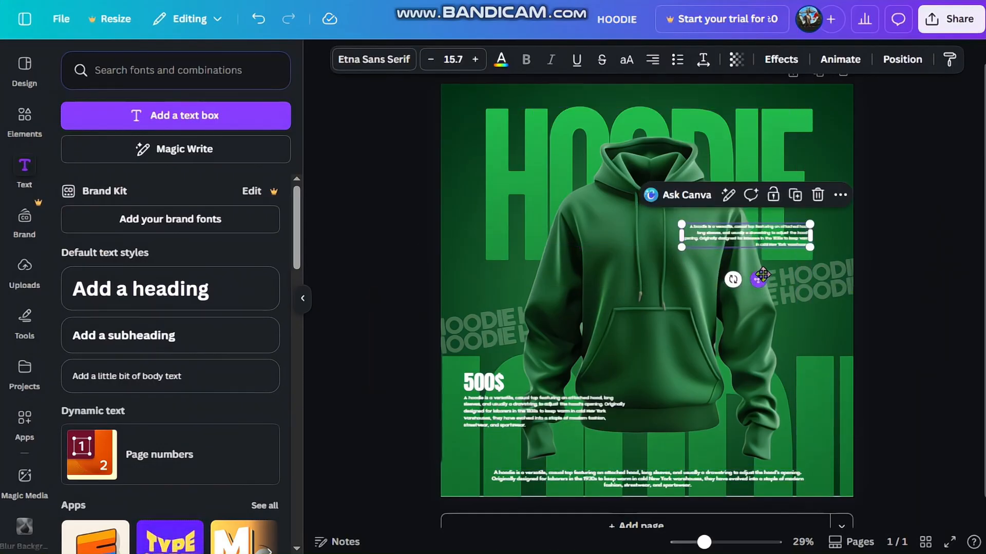
drag(765, 275, 775, 274)
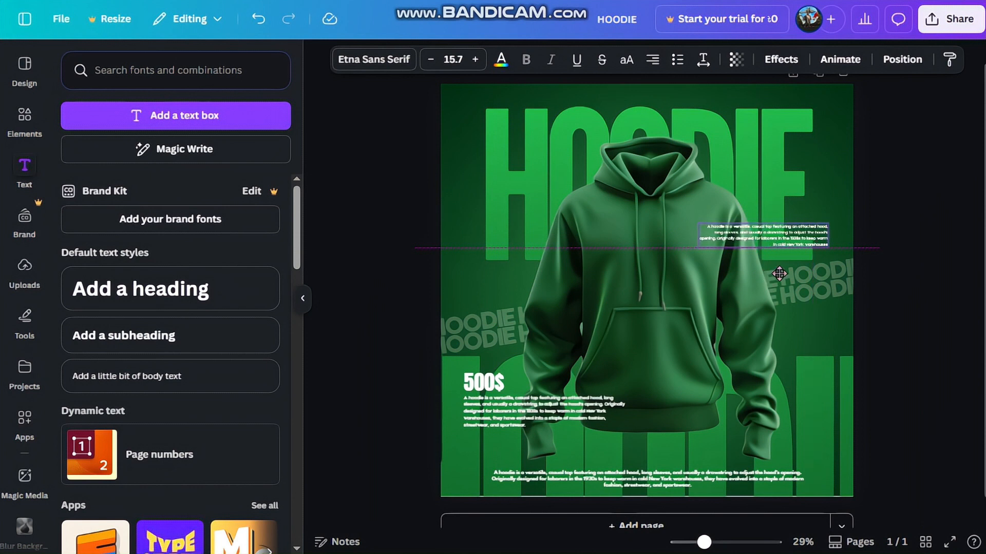
drag(779, 274, 779, 273)
click(919, 237)
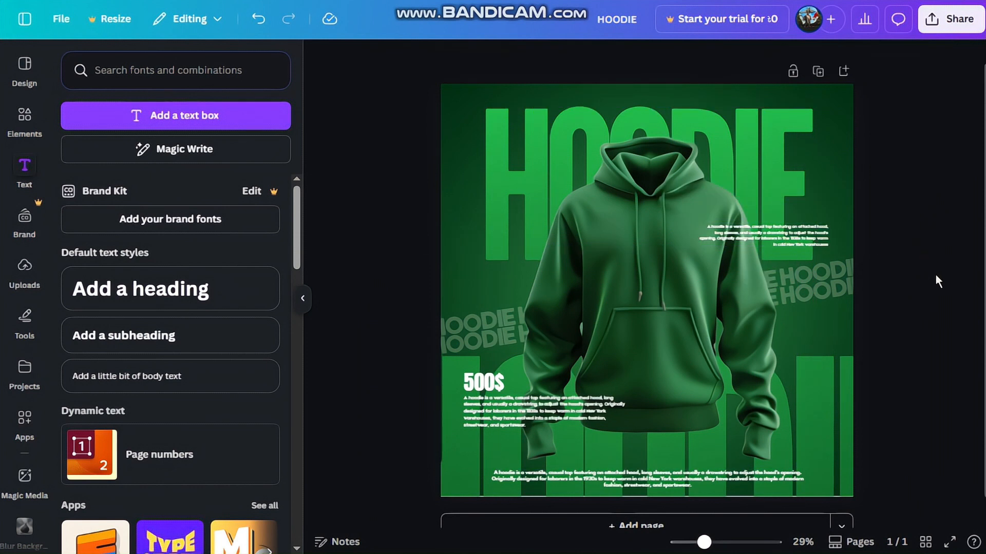
- Add a placeholder subheading and a body text reading "special" in Etna Sans Serif below the shortened description
click(193, 348)
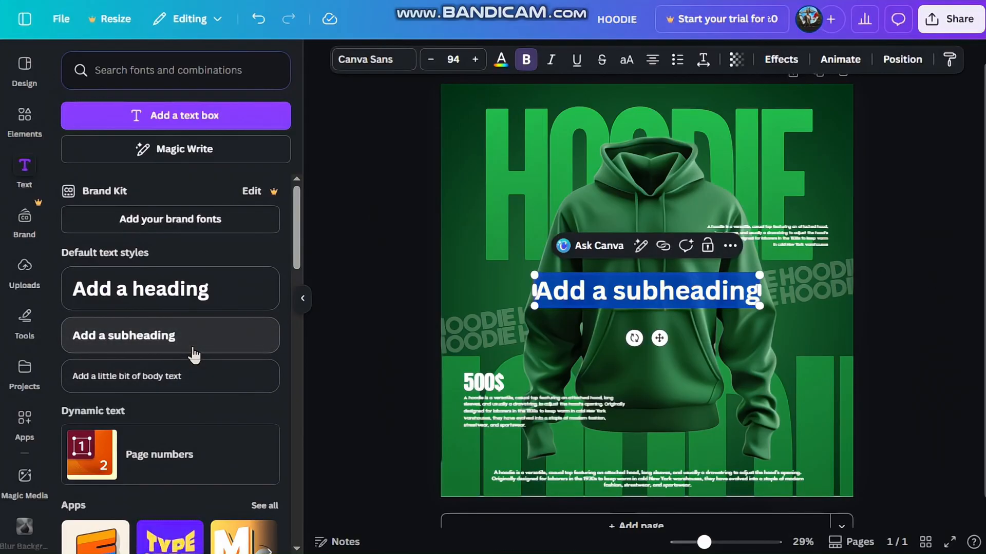
click(818, 242)
click(182, 384)
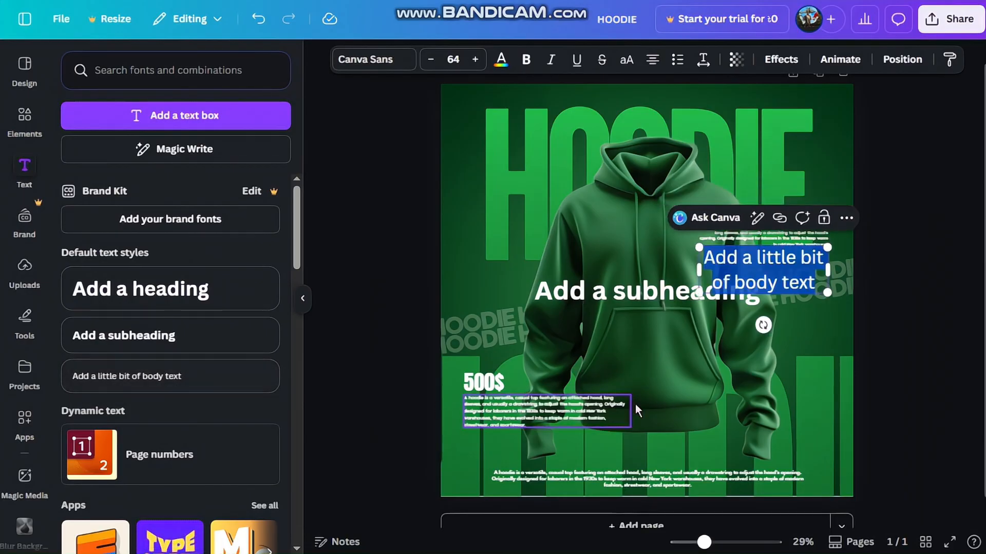
text(special)
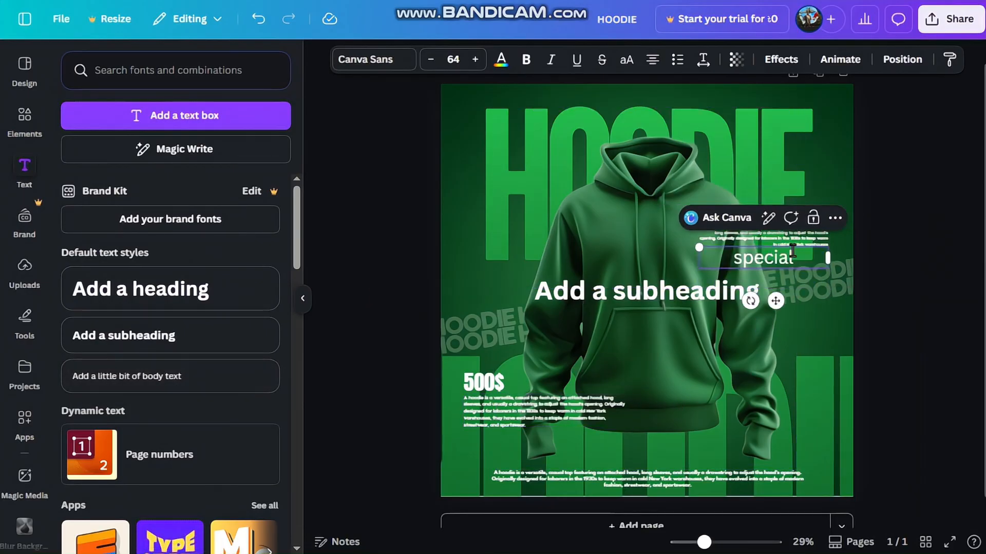
click(895, 327)
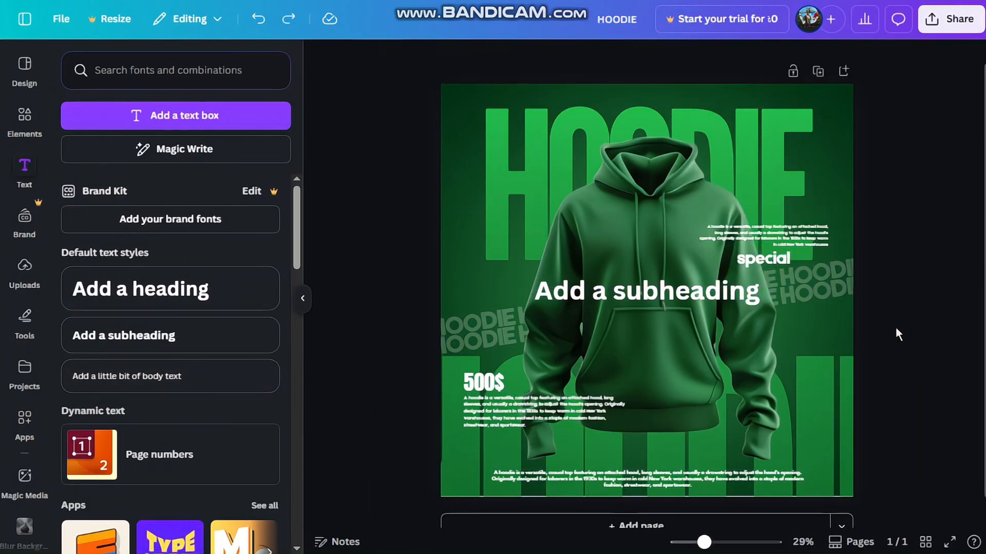
- Right-align the "special" text and place it directly above the shortened description, flush with its right edge
click(784, 263)
drag(784, 262, 780, 209)
click(651, 62)
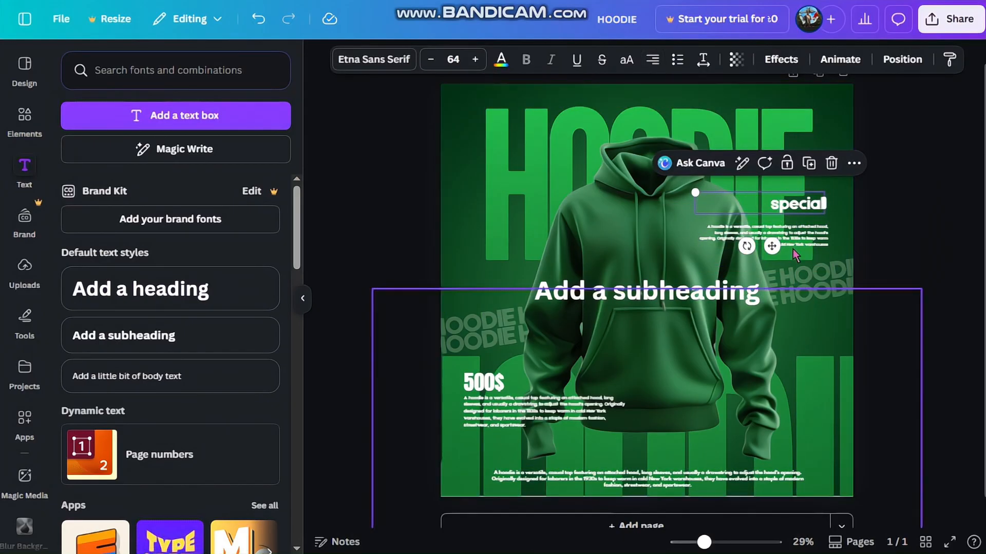
drag(771, 246, 778, 254)
click(890, 251)
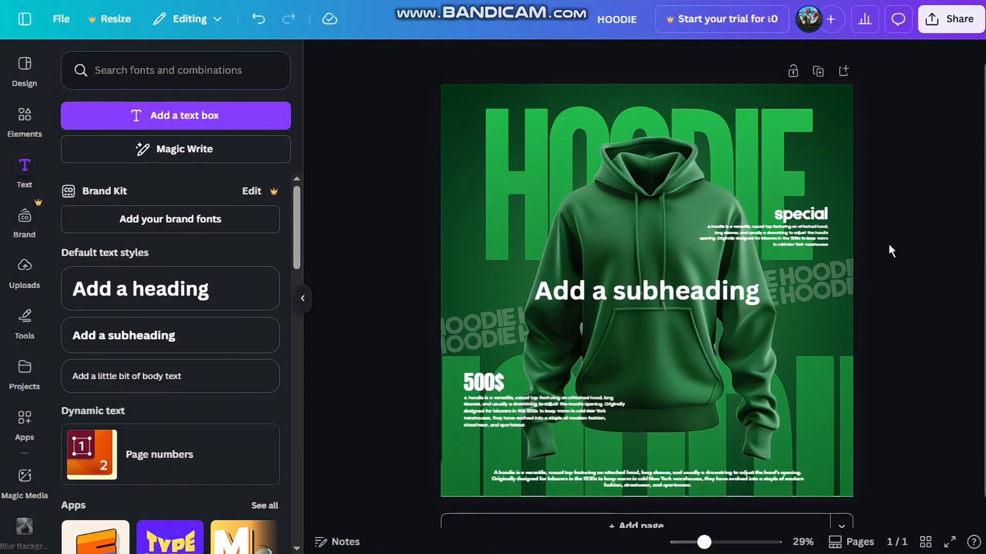
- Delete the placeholder subheading from the middle of the hoodie
click(756, 303)
key(Delete)
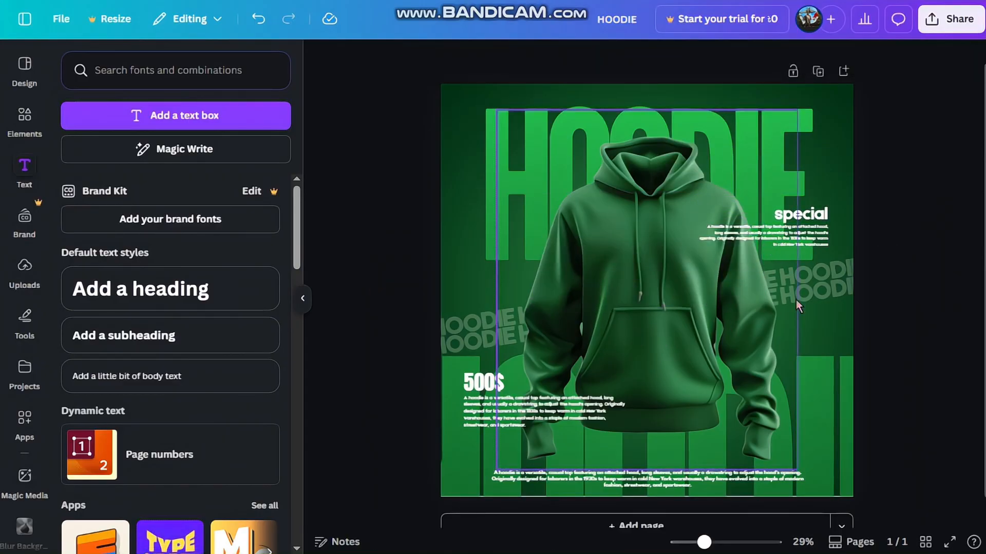